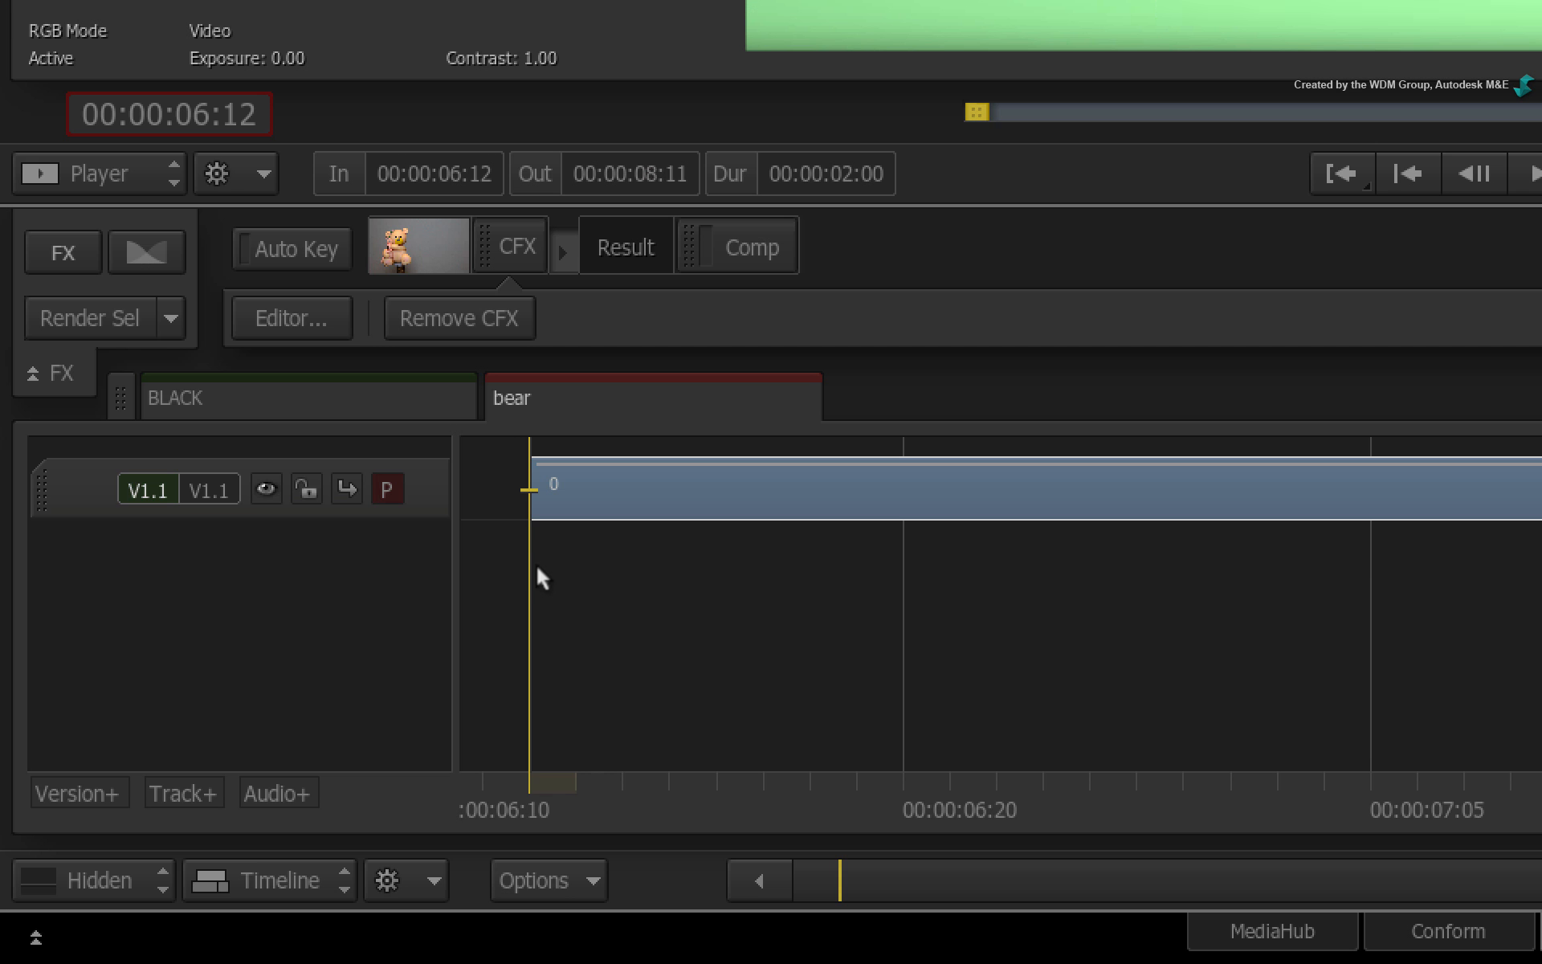
Step: Open the bear clip's ConnectFX setup, show the Action node's media list and launch the Modular Keyer for the mux17 media
{"action": "left_click", "coordinate": [64, 254]}
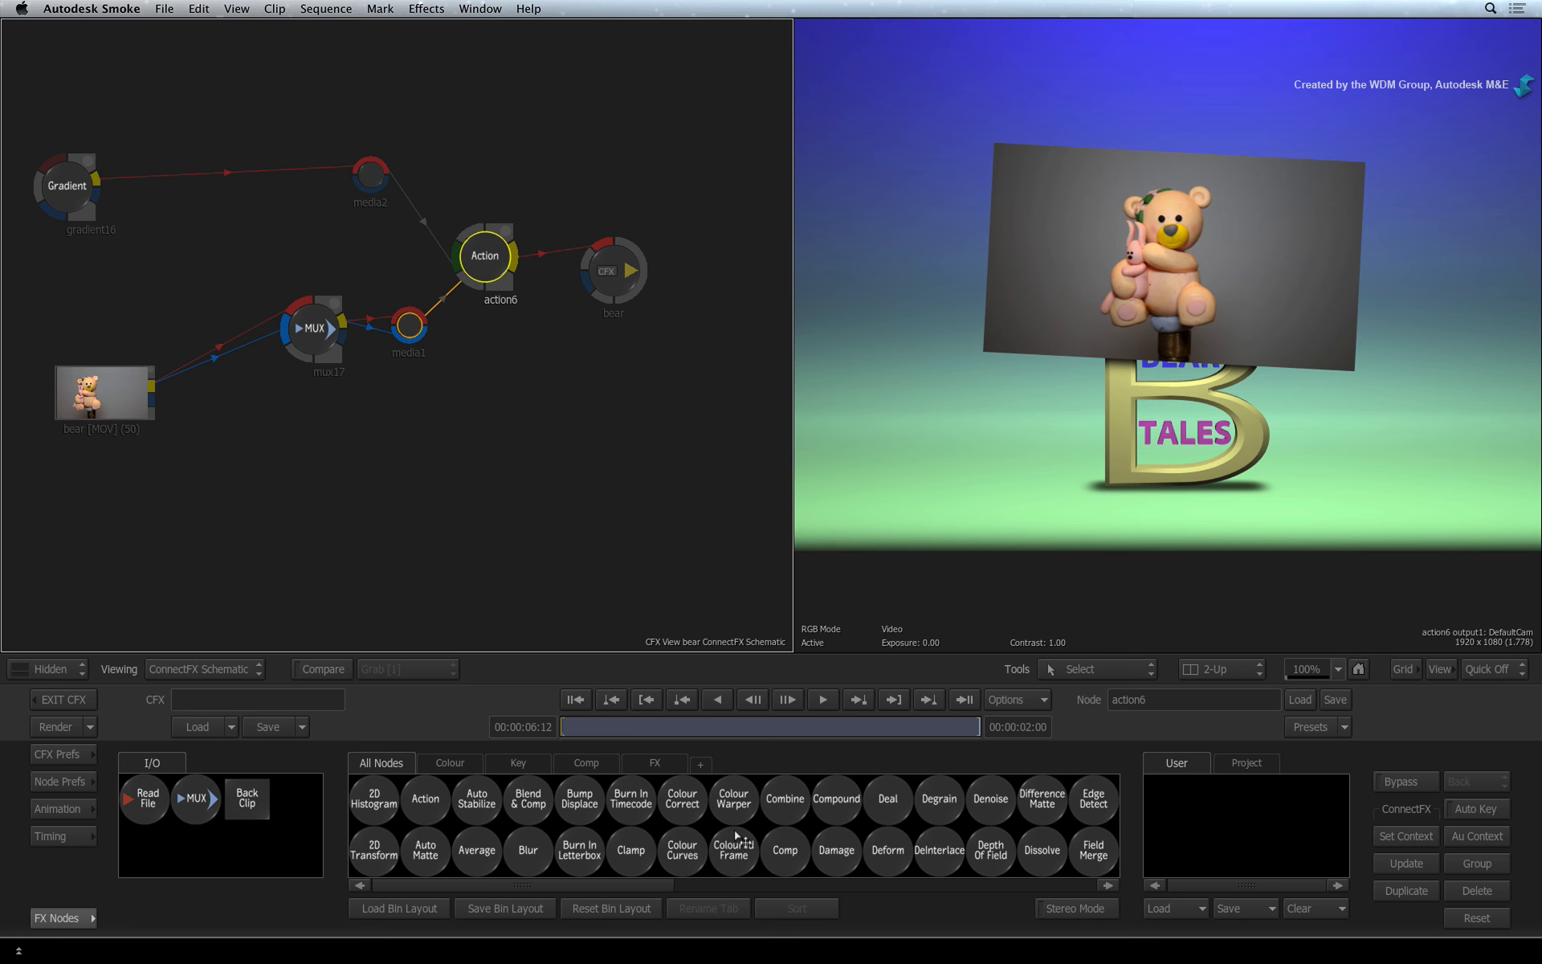
{"action": "scroll", "coordinate": [736, 836], "scroll_direction": "right", "scroll_amount": 5}
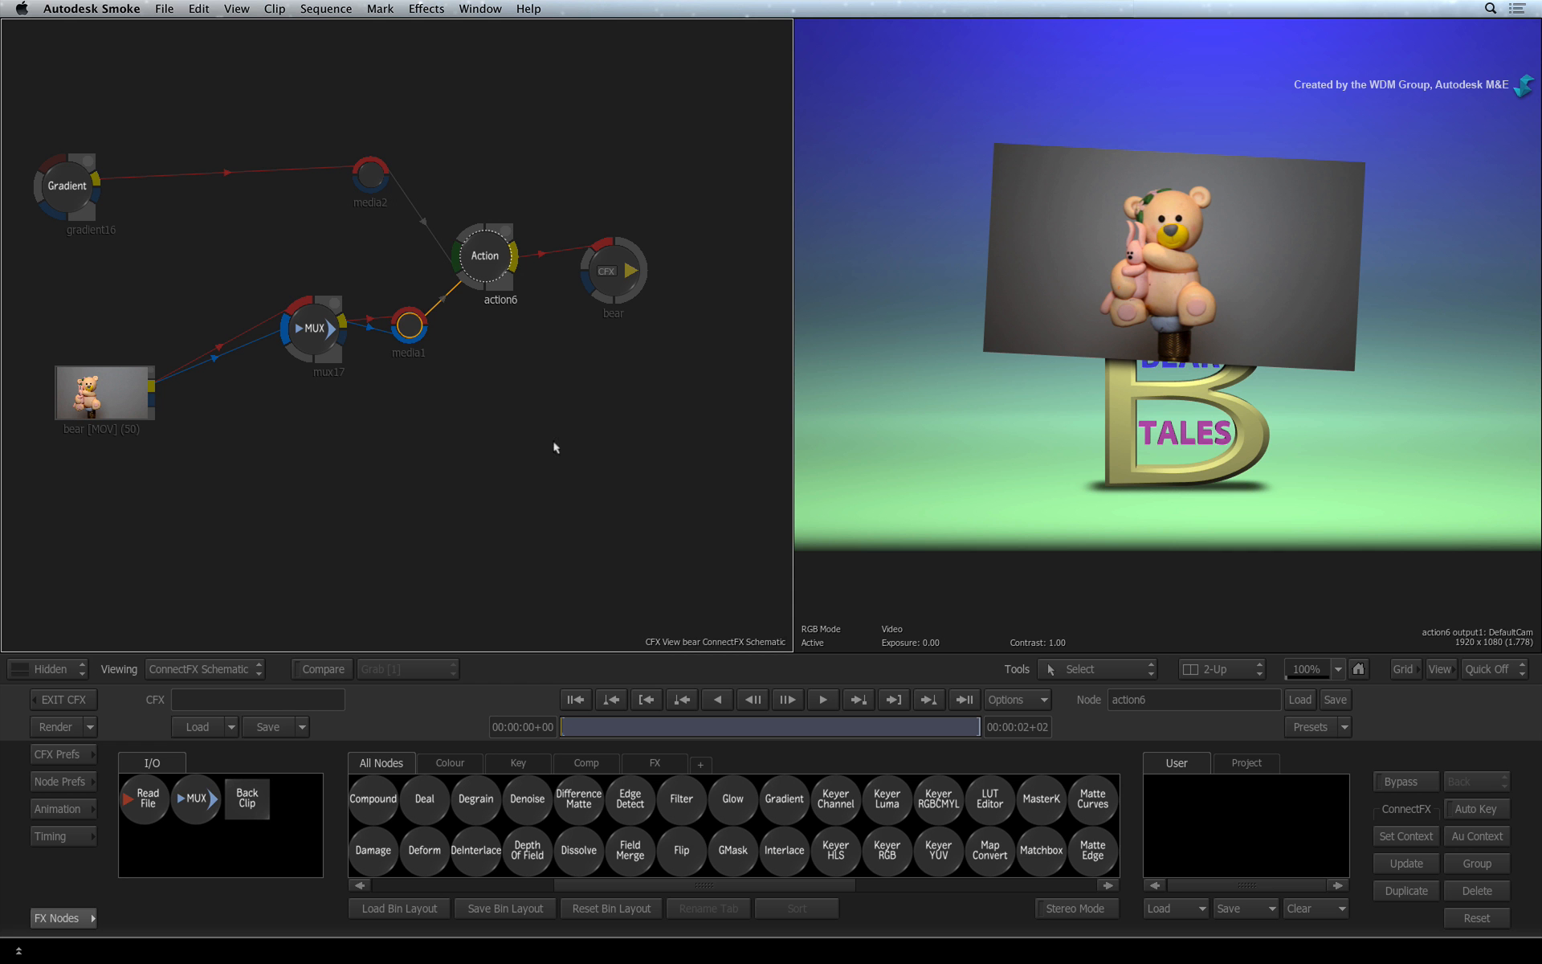
{"action": "double_click", "coordinate": [499, 285]}
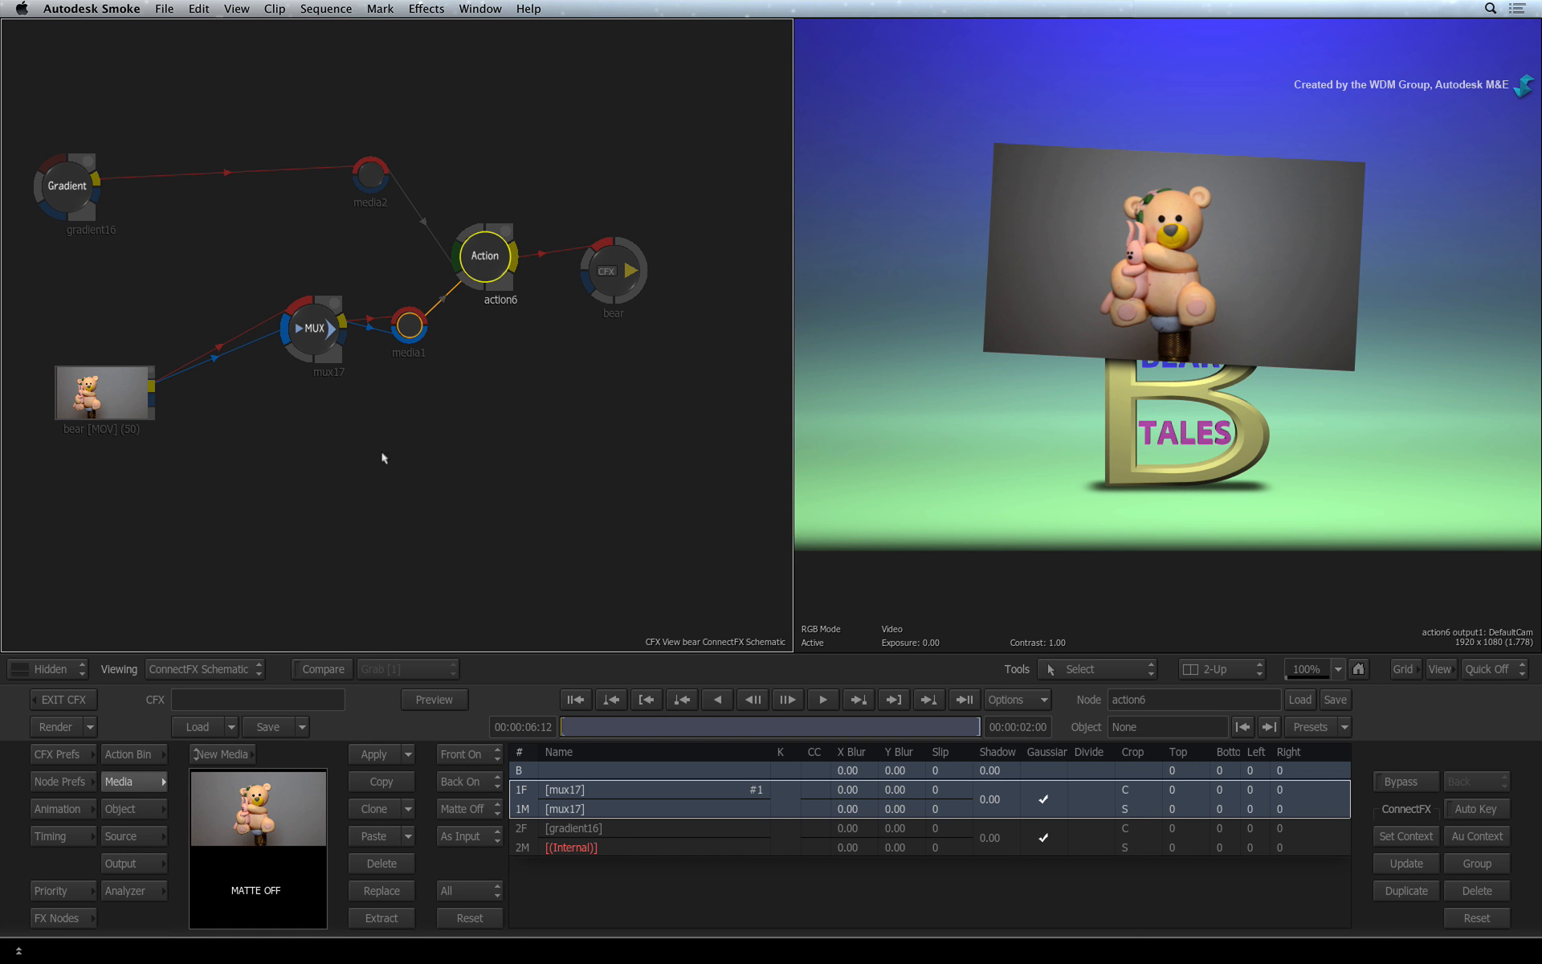
{"action": "left_click", "coordinate": [783, 799]}
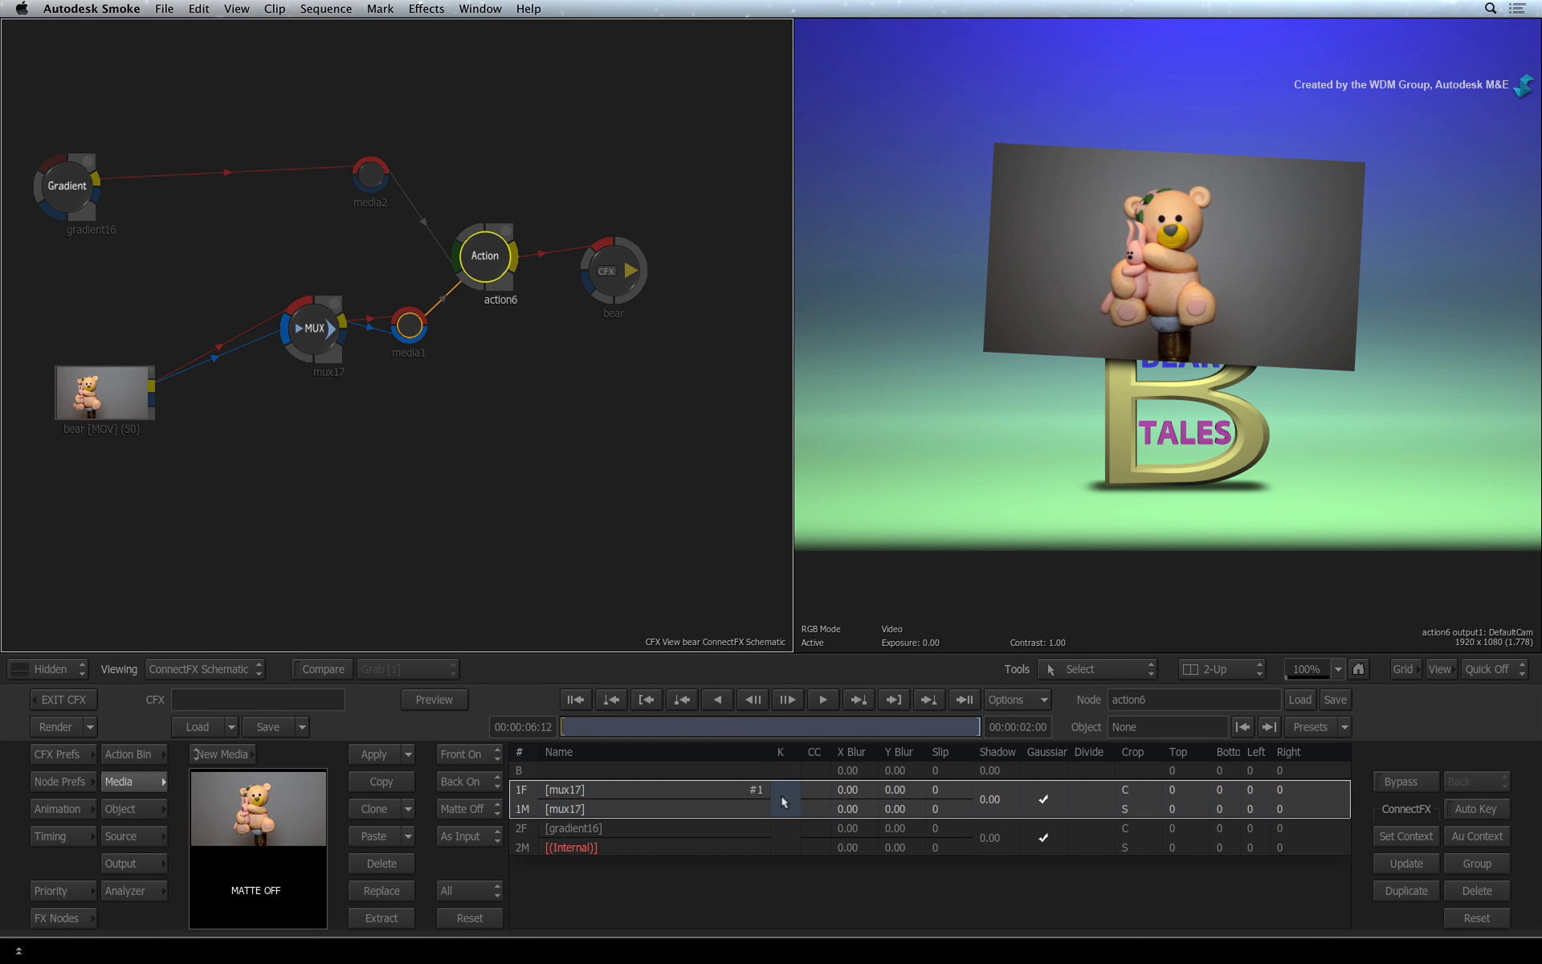
{"action": "left_click", "coordinate": [783, 799]}
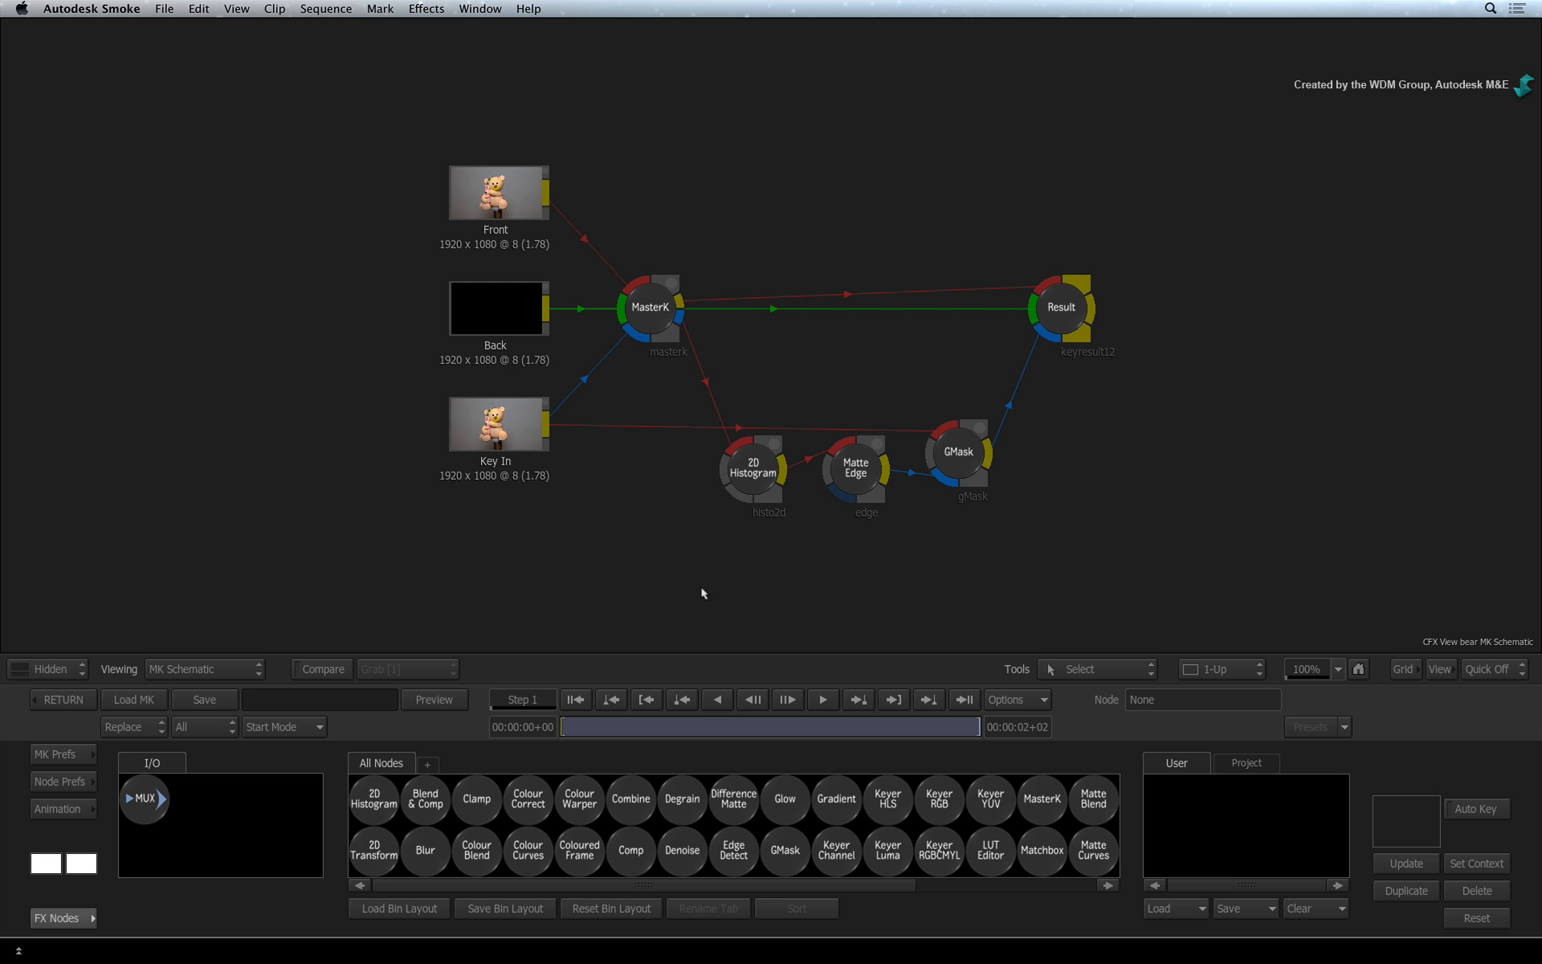
Step: Reset the Modular Keyer setup to GMask and open the GMask node in its Front view
{"action": "left_click", "coordinate": [312, 724]}
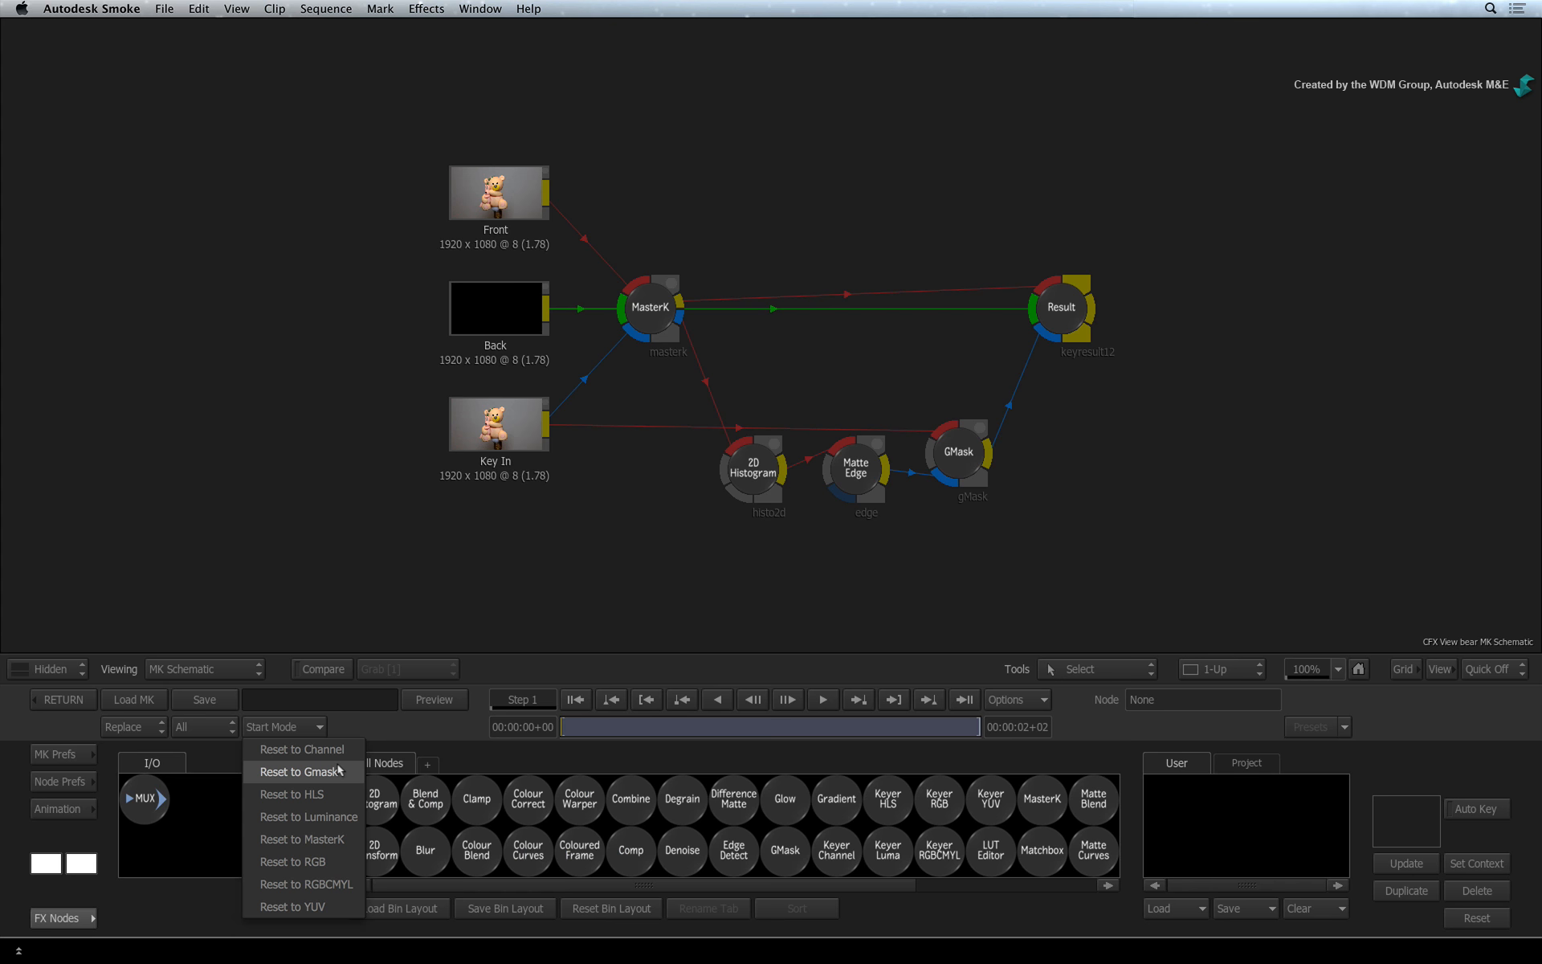
{"action": "left_click", "coordinate": [676, 567]}
{"action": "left_click", "coordinate": [806, 544]}
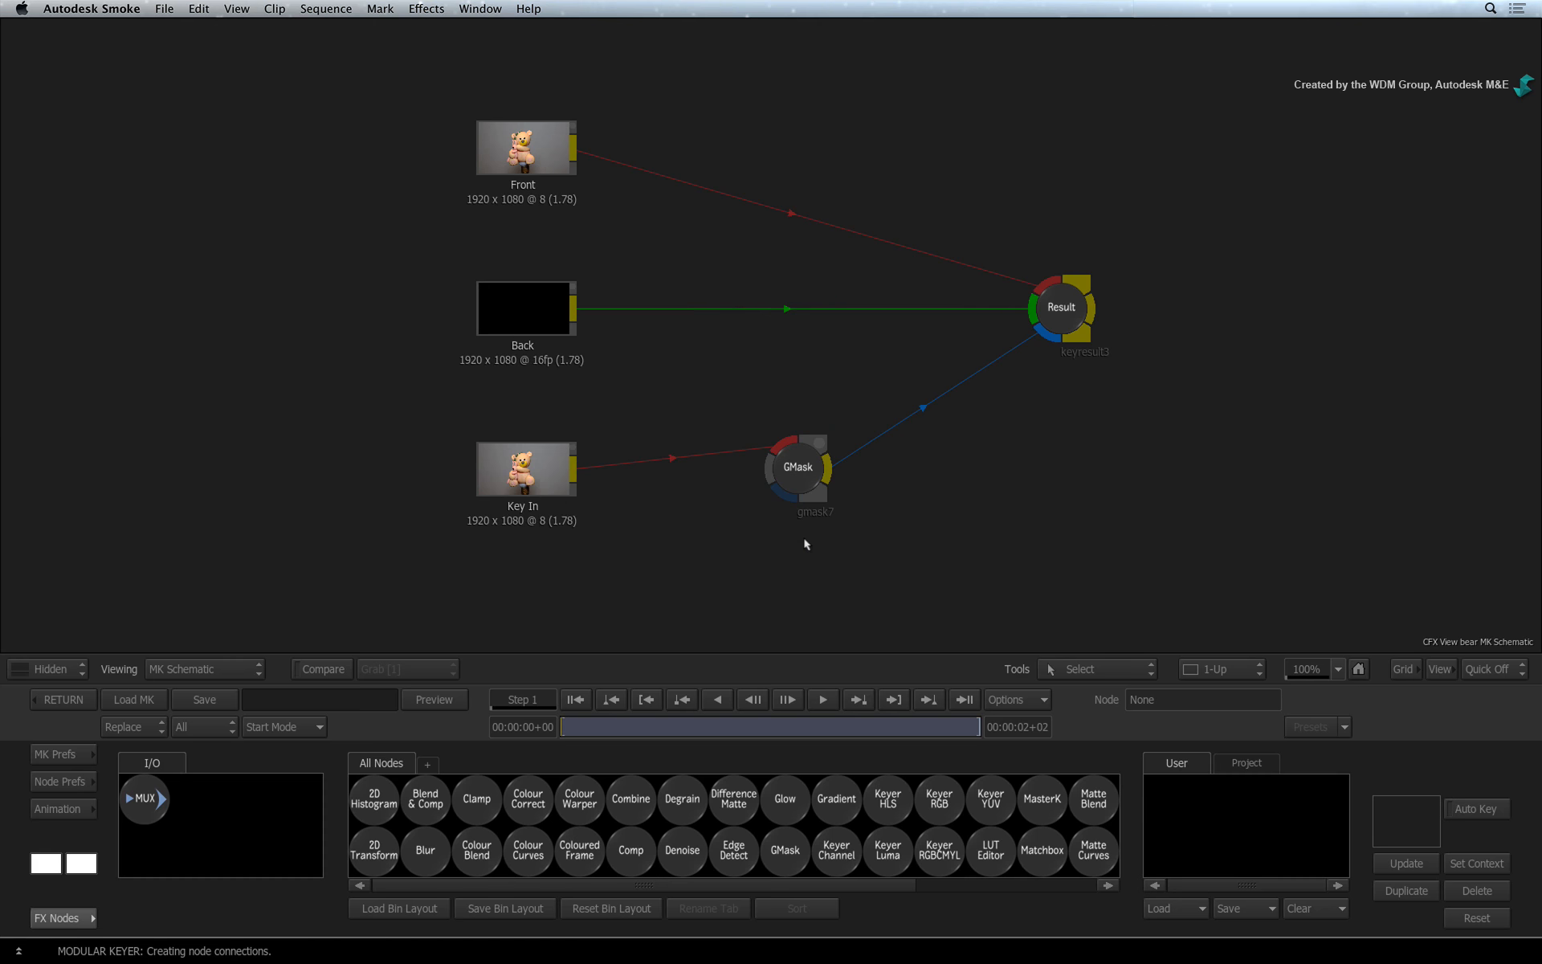
{"action": "left_click", "coordinate": [798, 472]}
{"action": "double_click", "coordinate": [798, 473]}
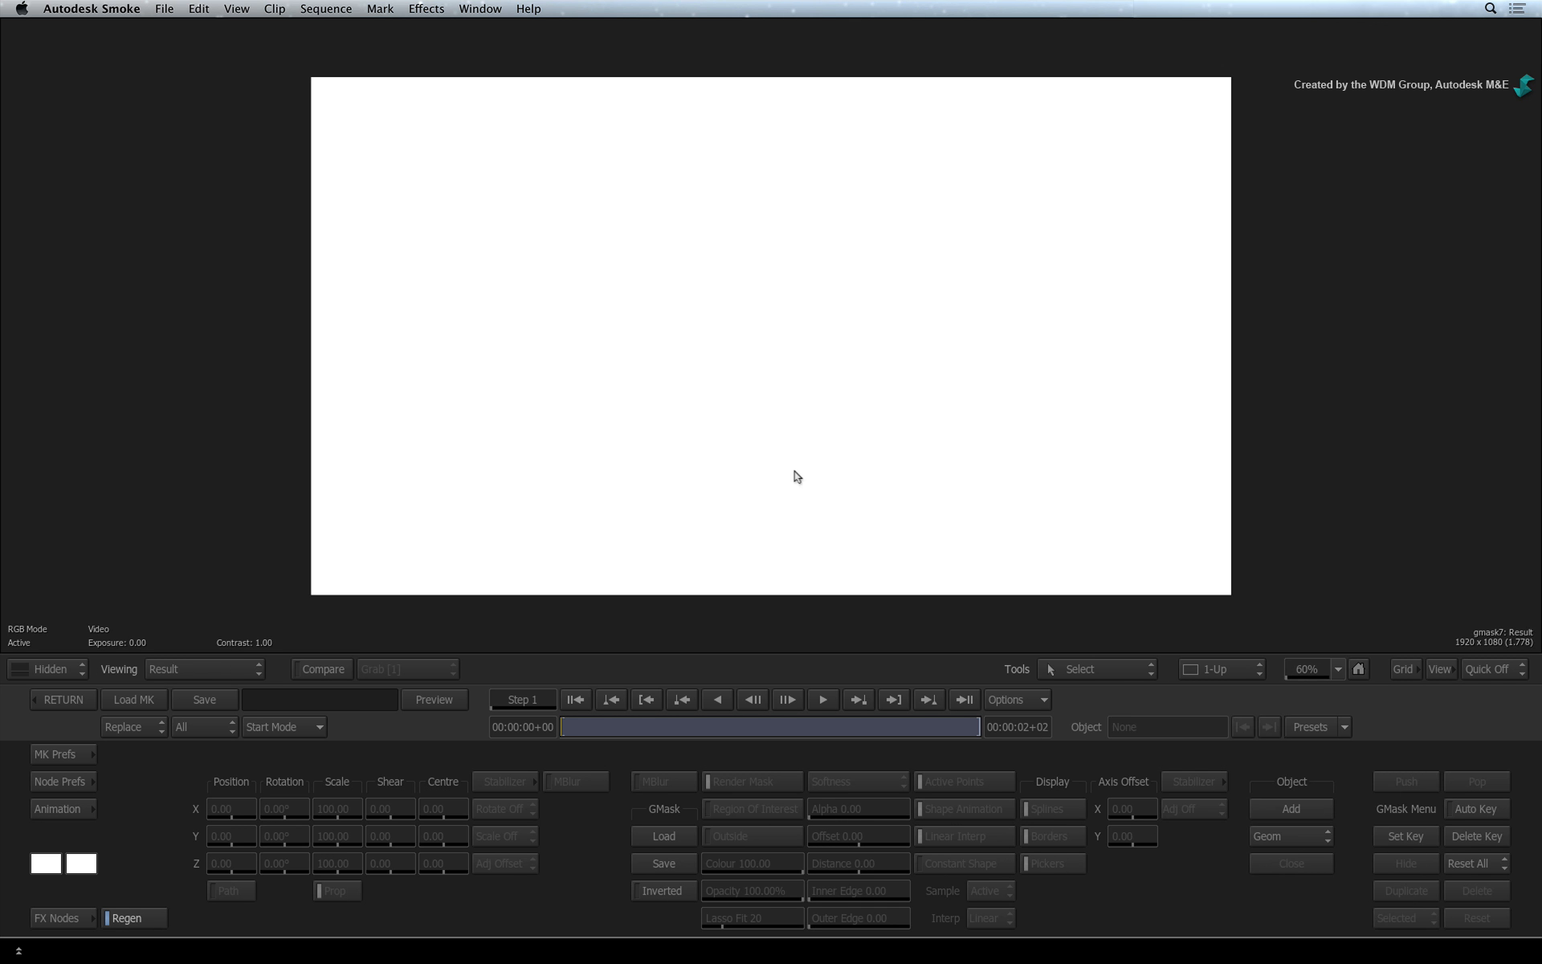
{"action": "key", "text": "F1"}
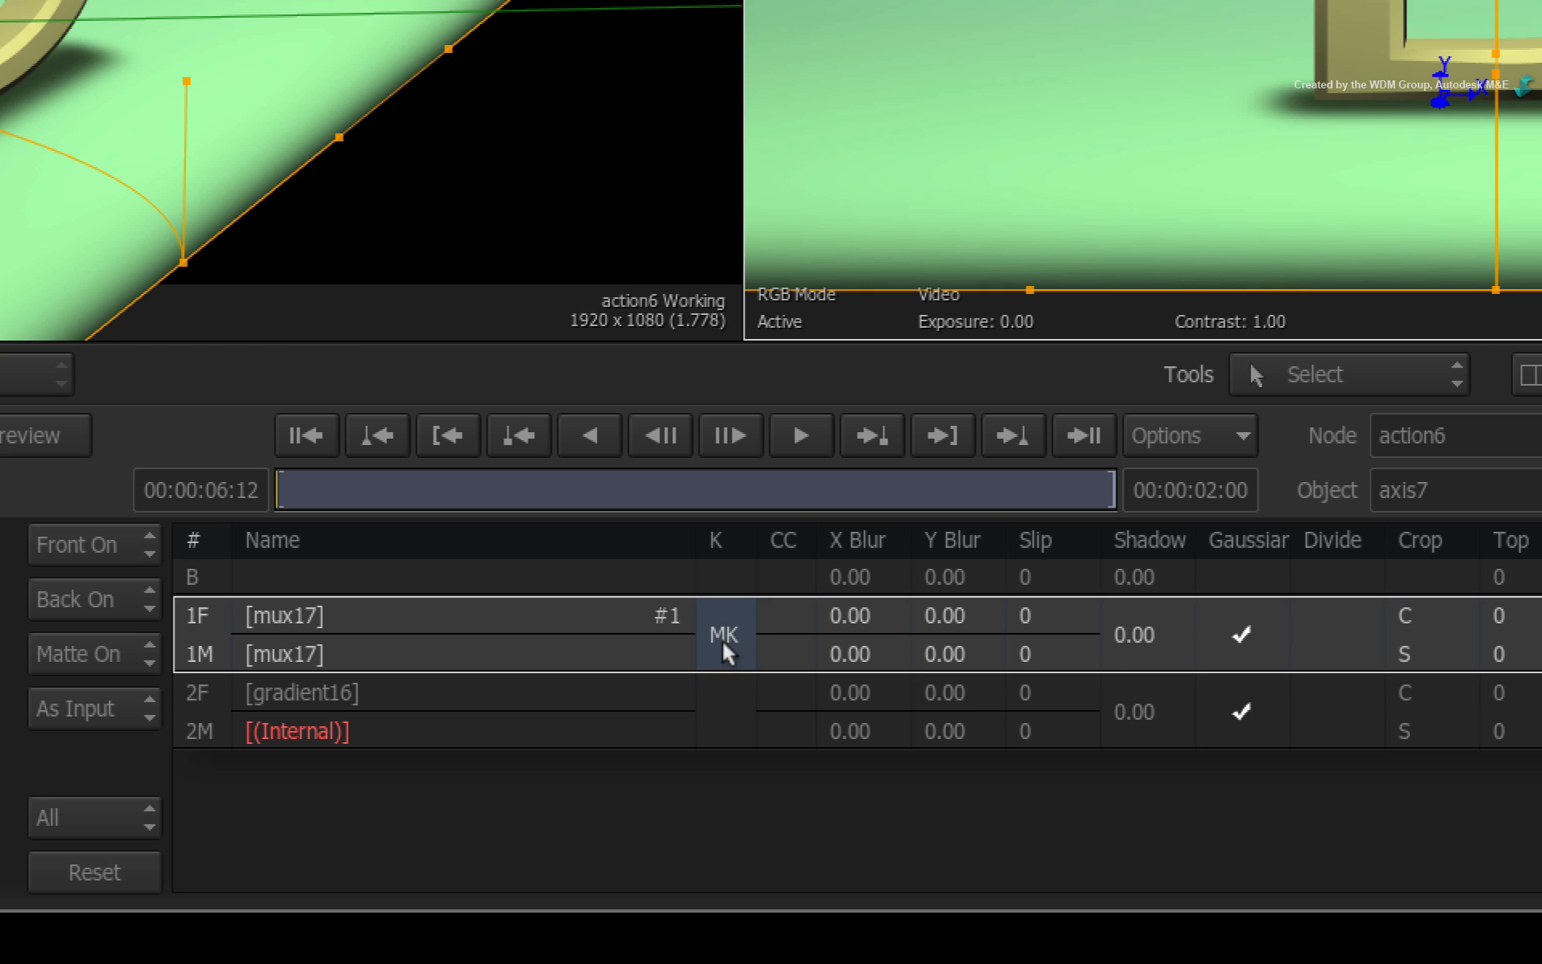
Step: Reopen the mux17 media's Modular Keyer and display the GMask node's Front view beside the schematic in a 2-Up layout
{"action": "left_click", "coordinate": [722, 638]}
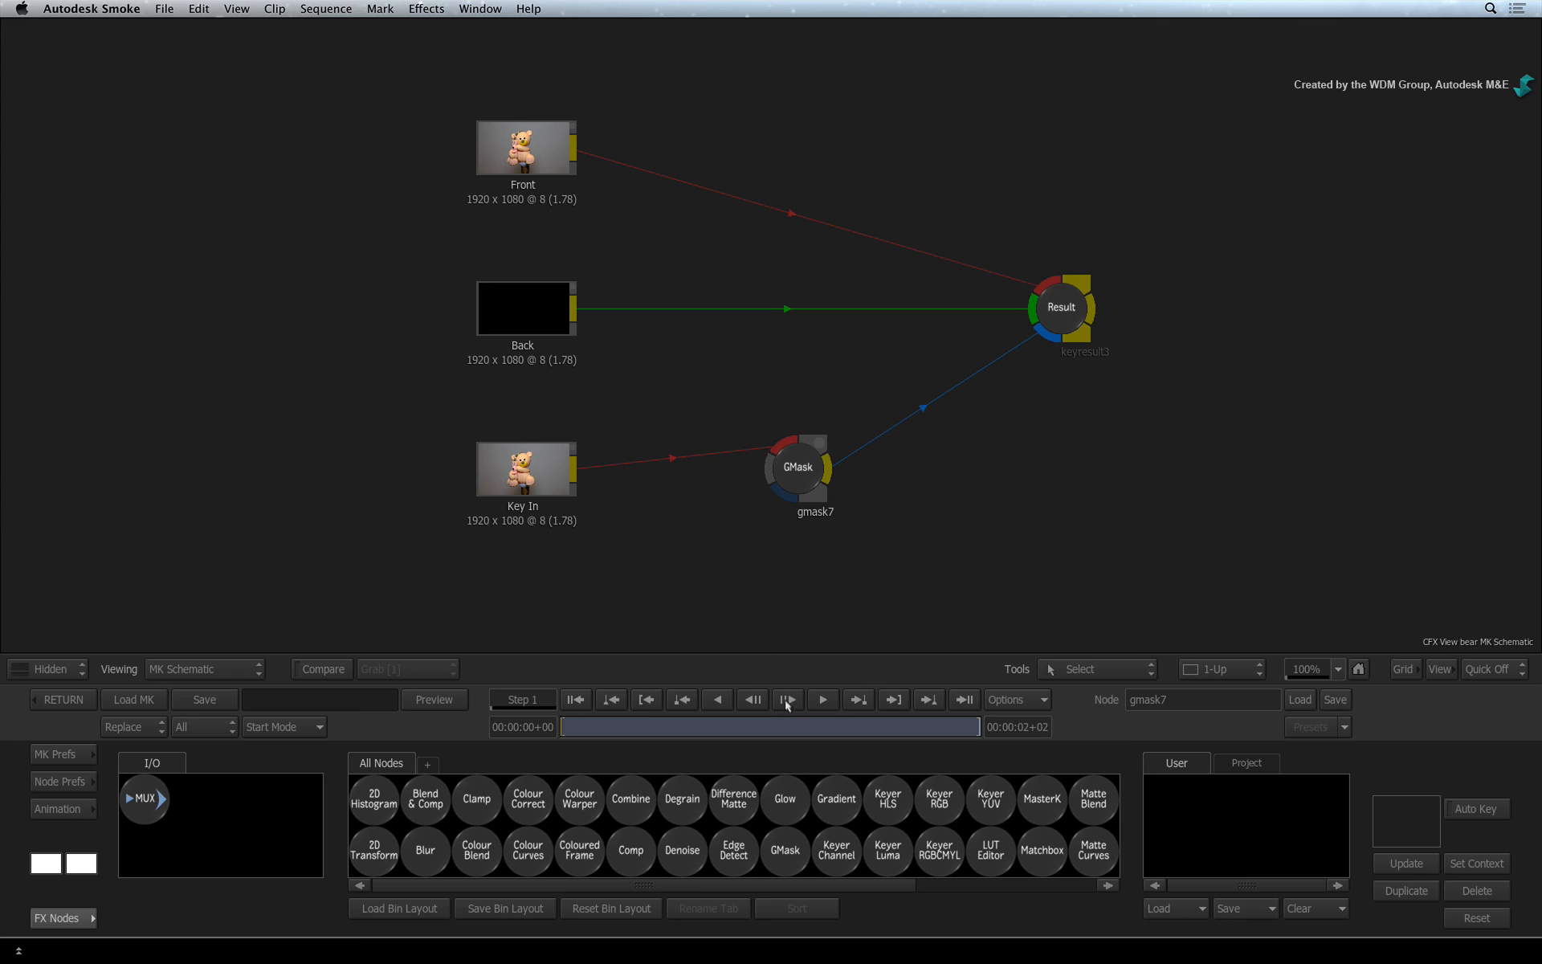
{"action": "left_click", "coordinate": [795, 480]}
{"action": "double_click", "coordinate": [795, 479]}
{"action": "key", "text": "alt+2"}
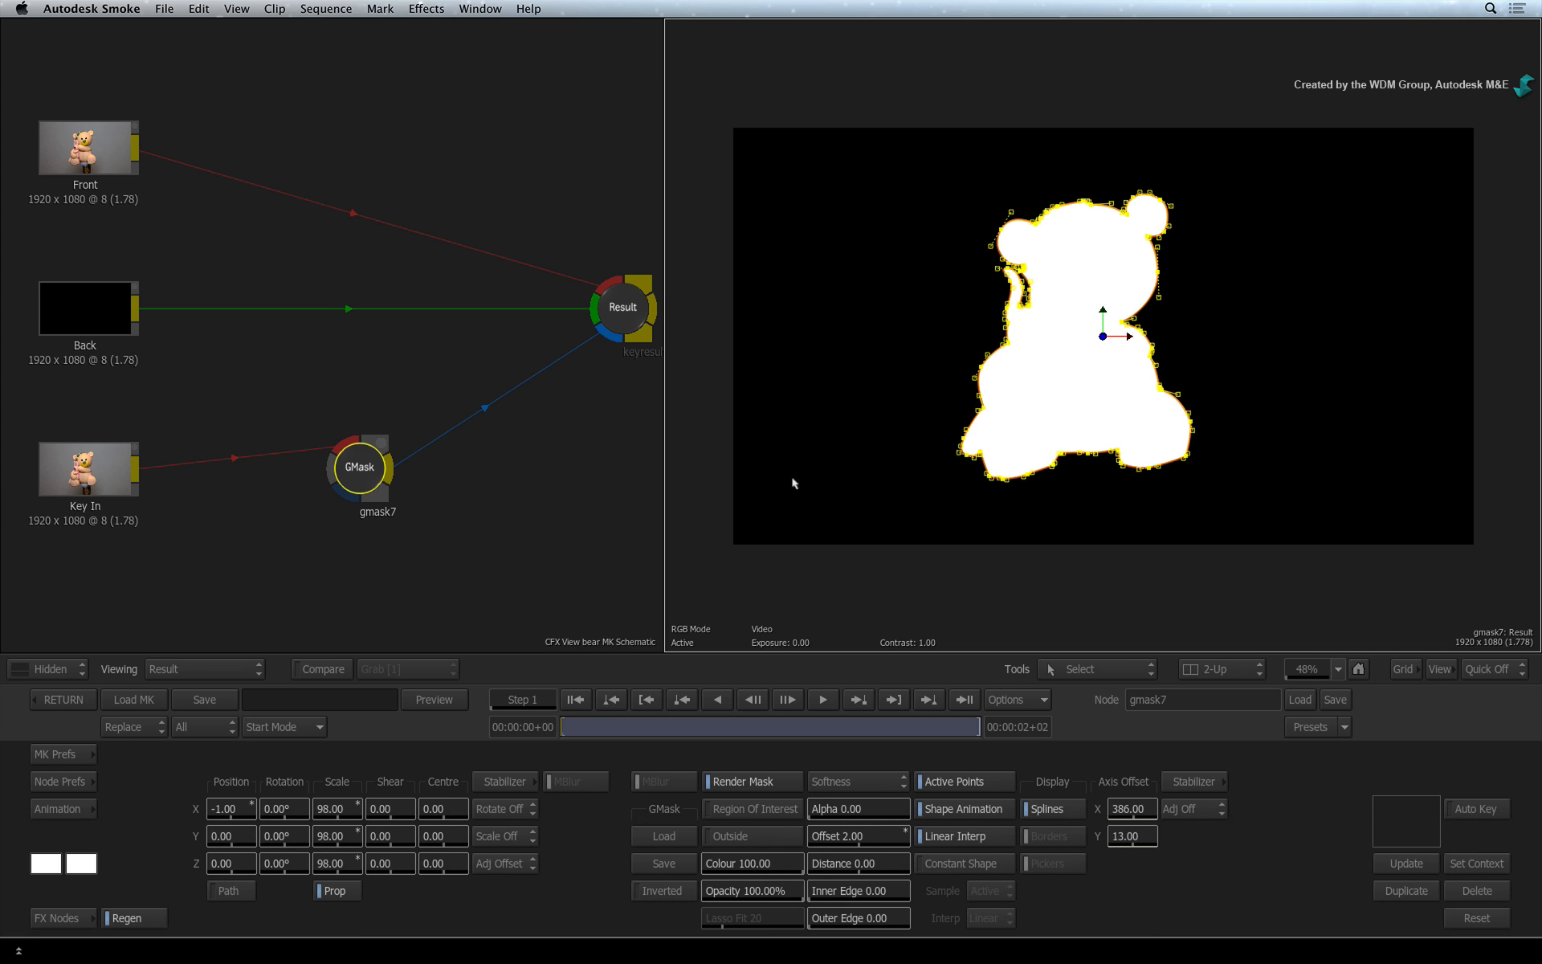
{"action": "key", "text": "F1"}
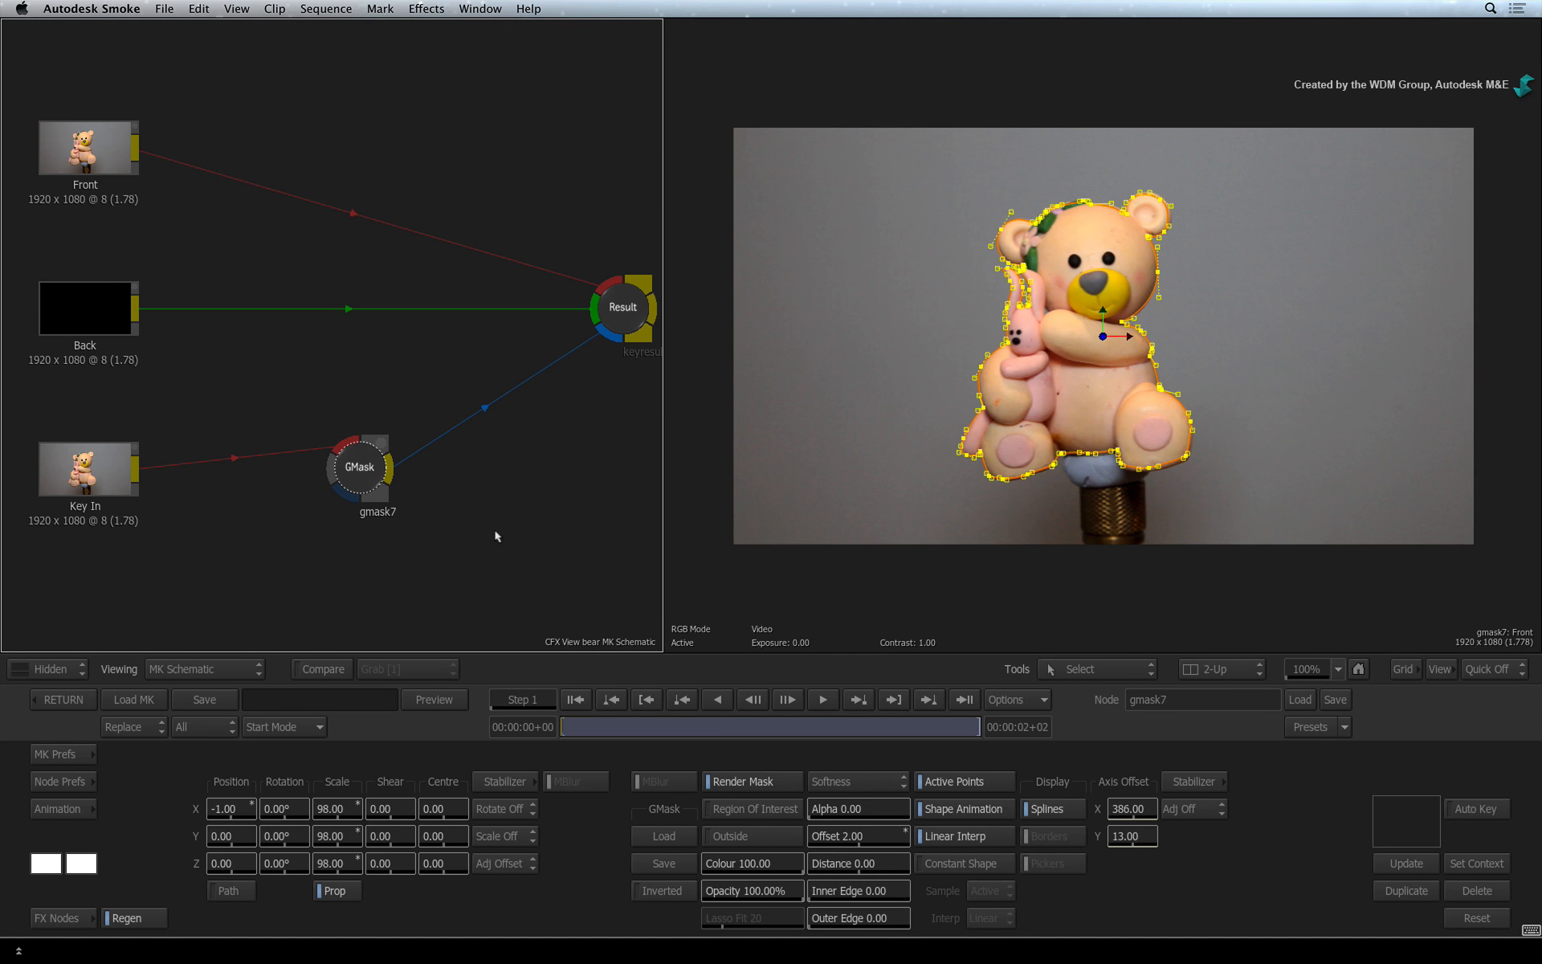
Step: Replace the MK Schematic view with the Action Context result
{"action": "key", "text": "shift+F1"}
{"action": "left_click", "coordinate": [174, 671]}
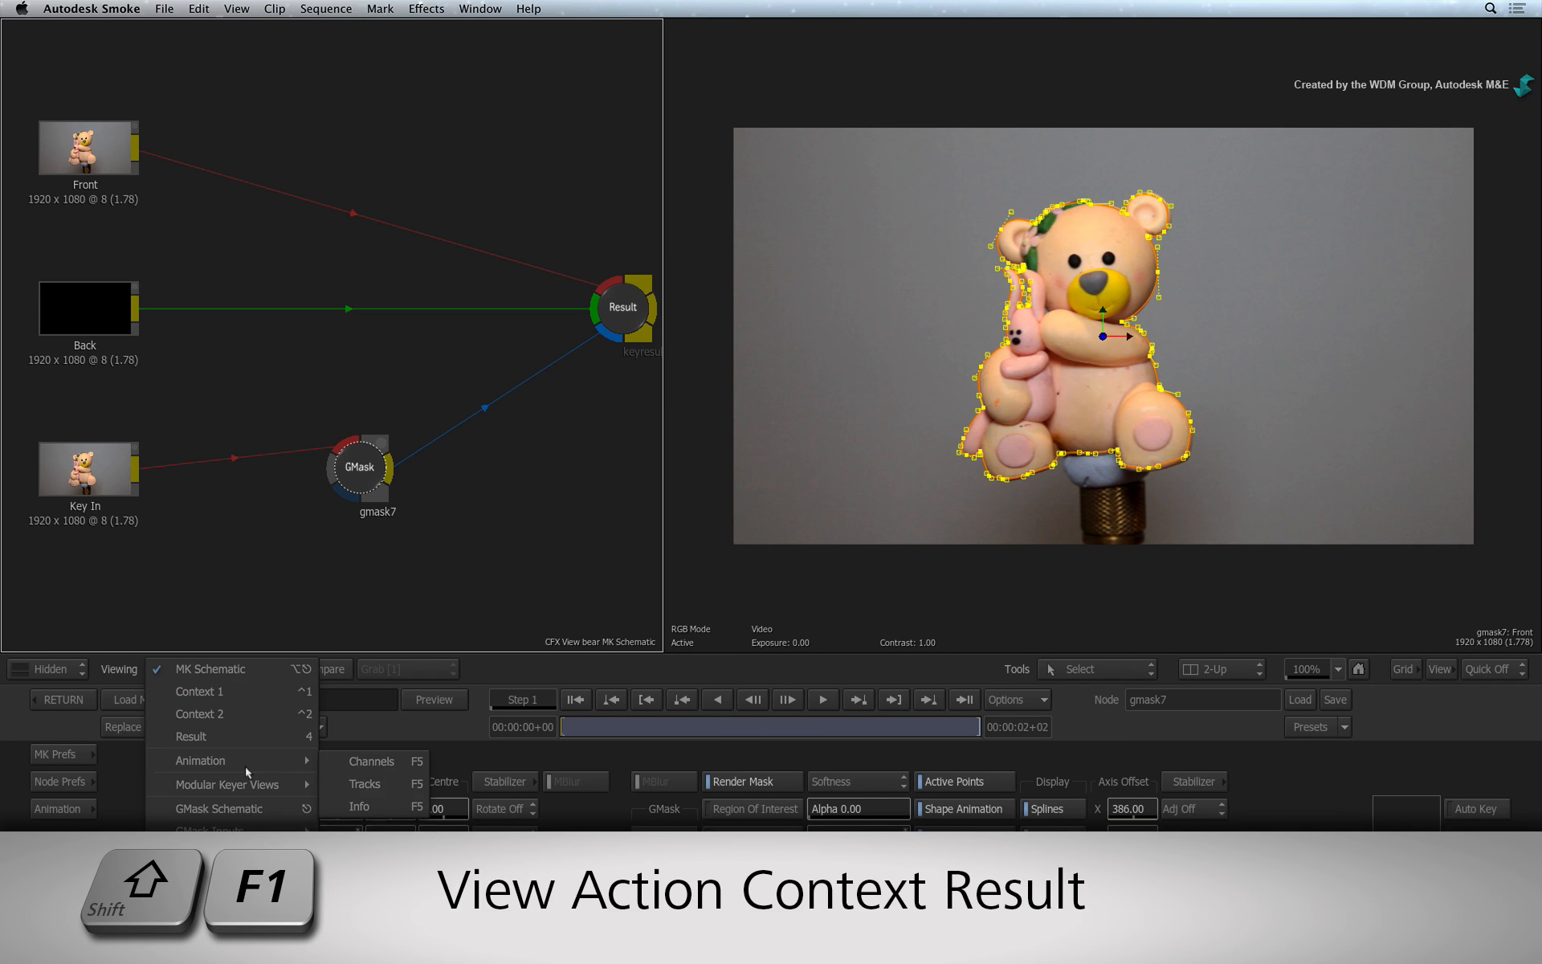
{"action": "mouse_move", "coordinate": [255, 776]}
{"action": "left_click", "coordinate": [385, 784]}
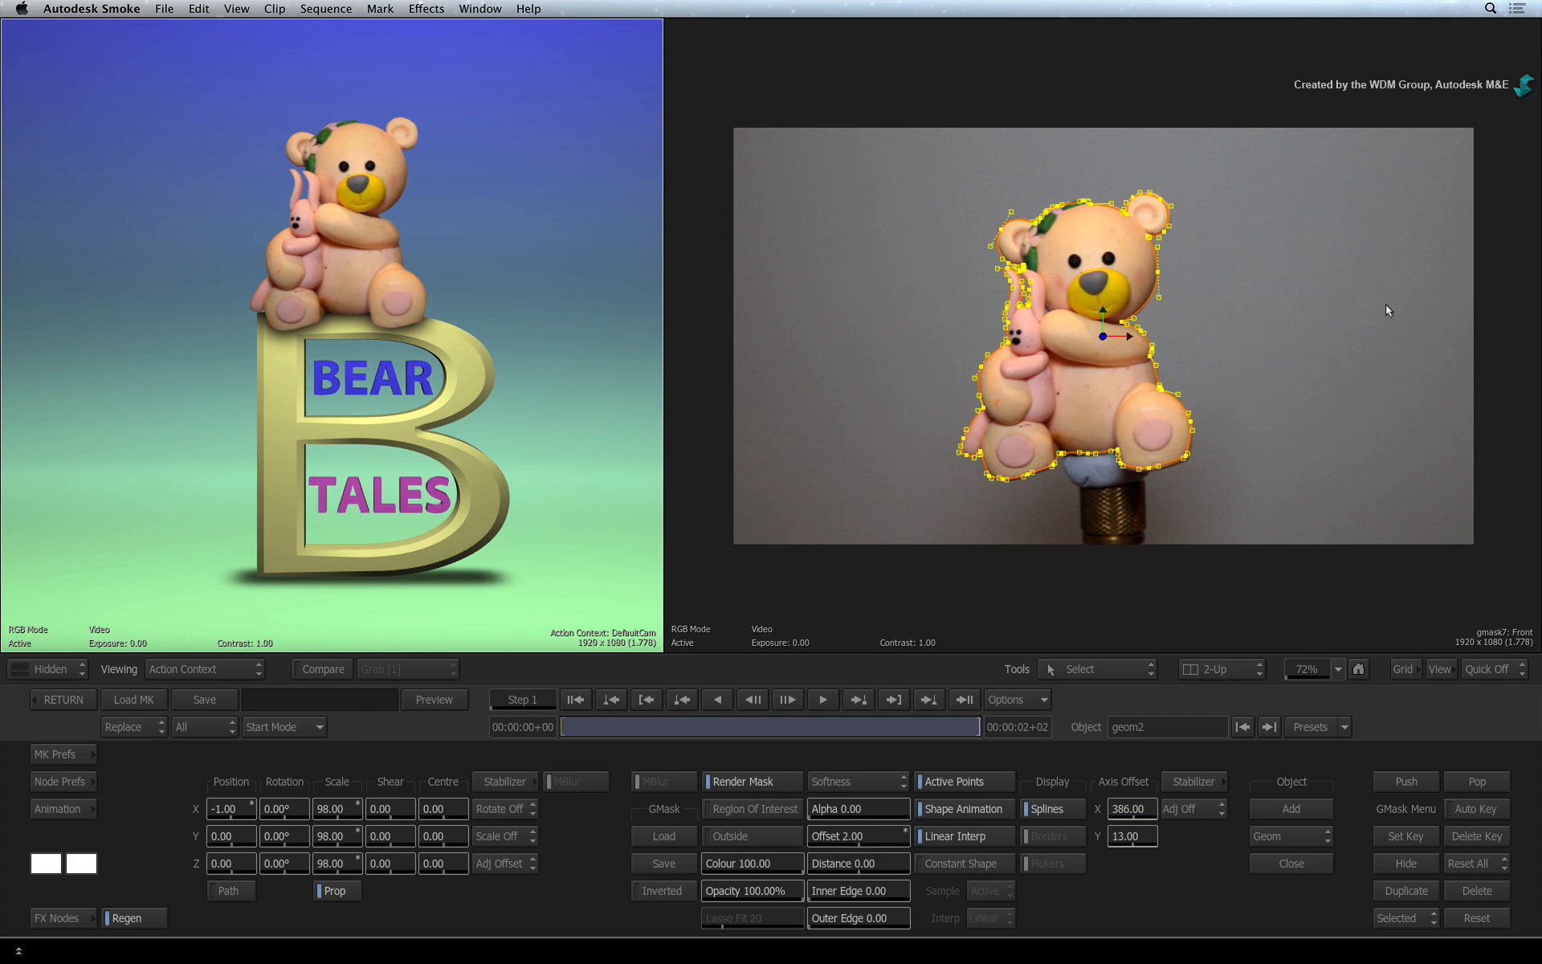
Step: Adjust the mask point along the cheek side of the bear's head in the Front view
{"action": "mouse_move", "coordinate": [1156, 272]}
{"action": "left_mouse_down"}
{"action": "mouse_move", "coordinate": [1276, 264]}
{"action": "mouse_move", "coordinate": [1066, 254]}
{"action": "mouse_move", "coordinate": [1157, 272]}
{"action": "left_mouse_up"}
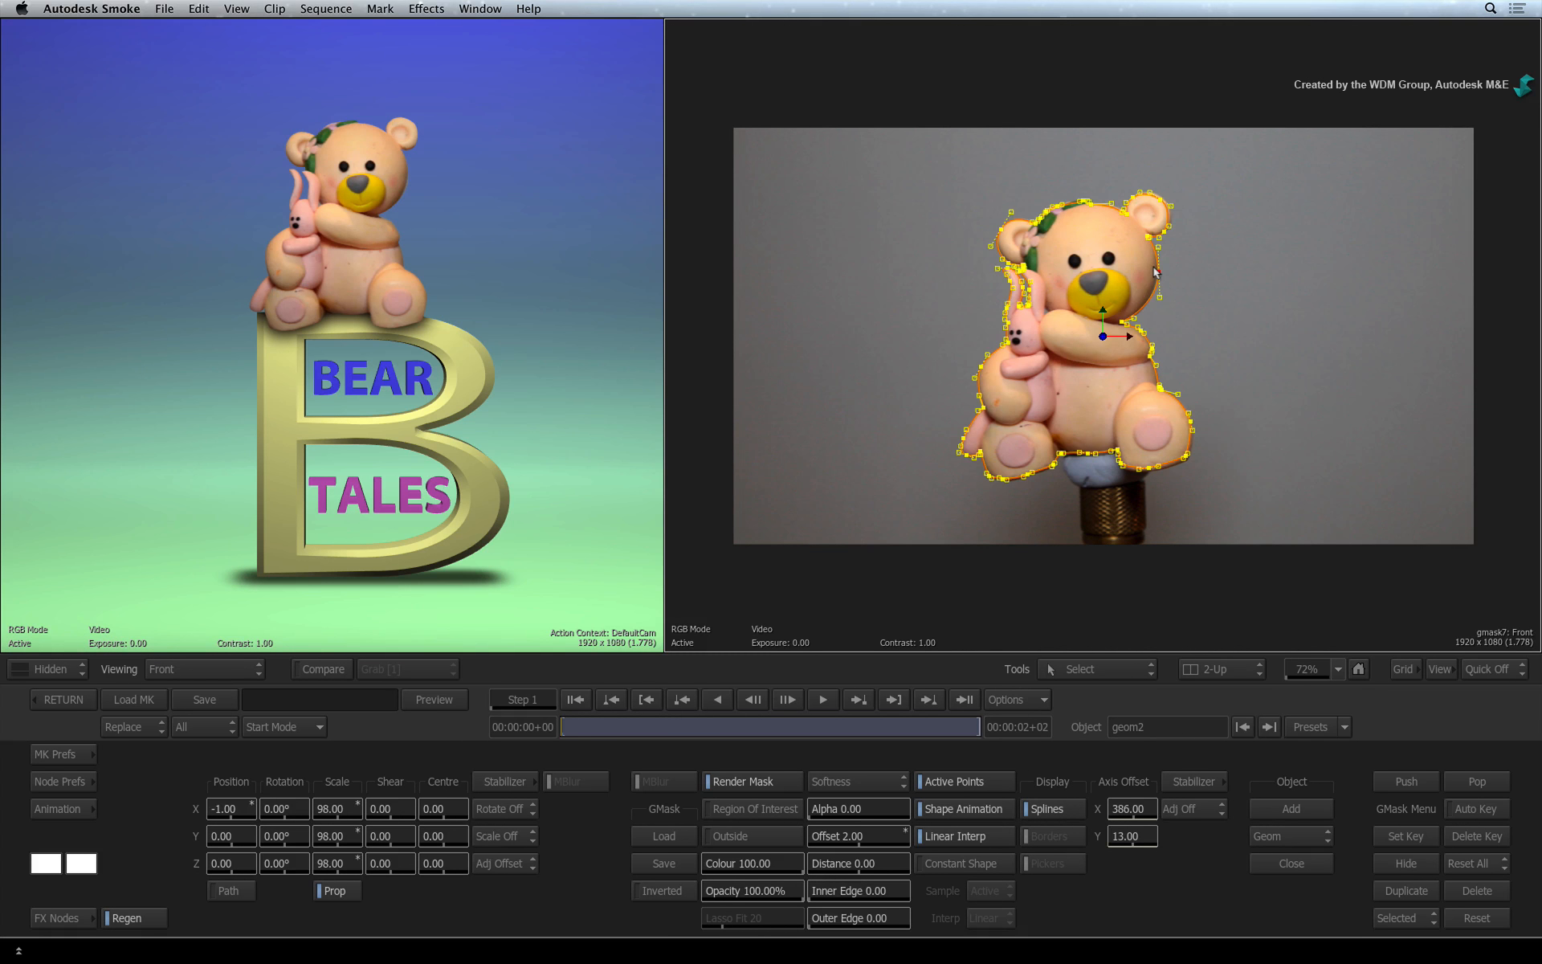
{"action": "scroll", "coordinate": [1165, 297], "scroll_direction": "up", "scroll_amount": 5}
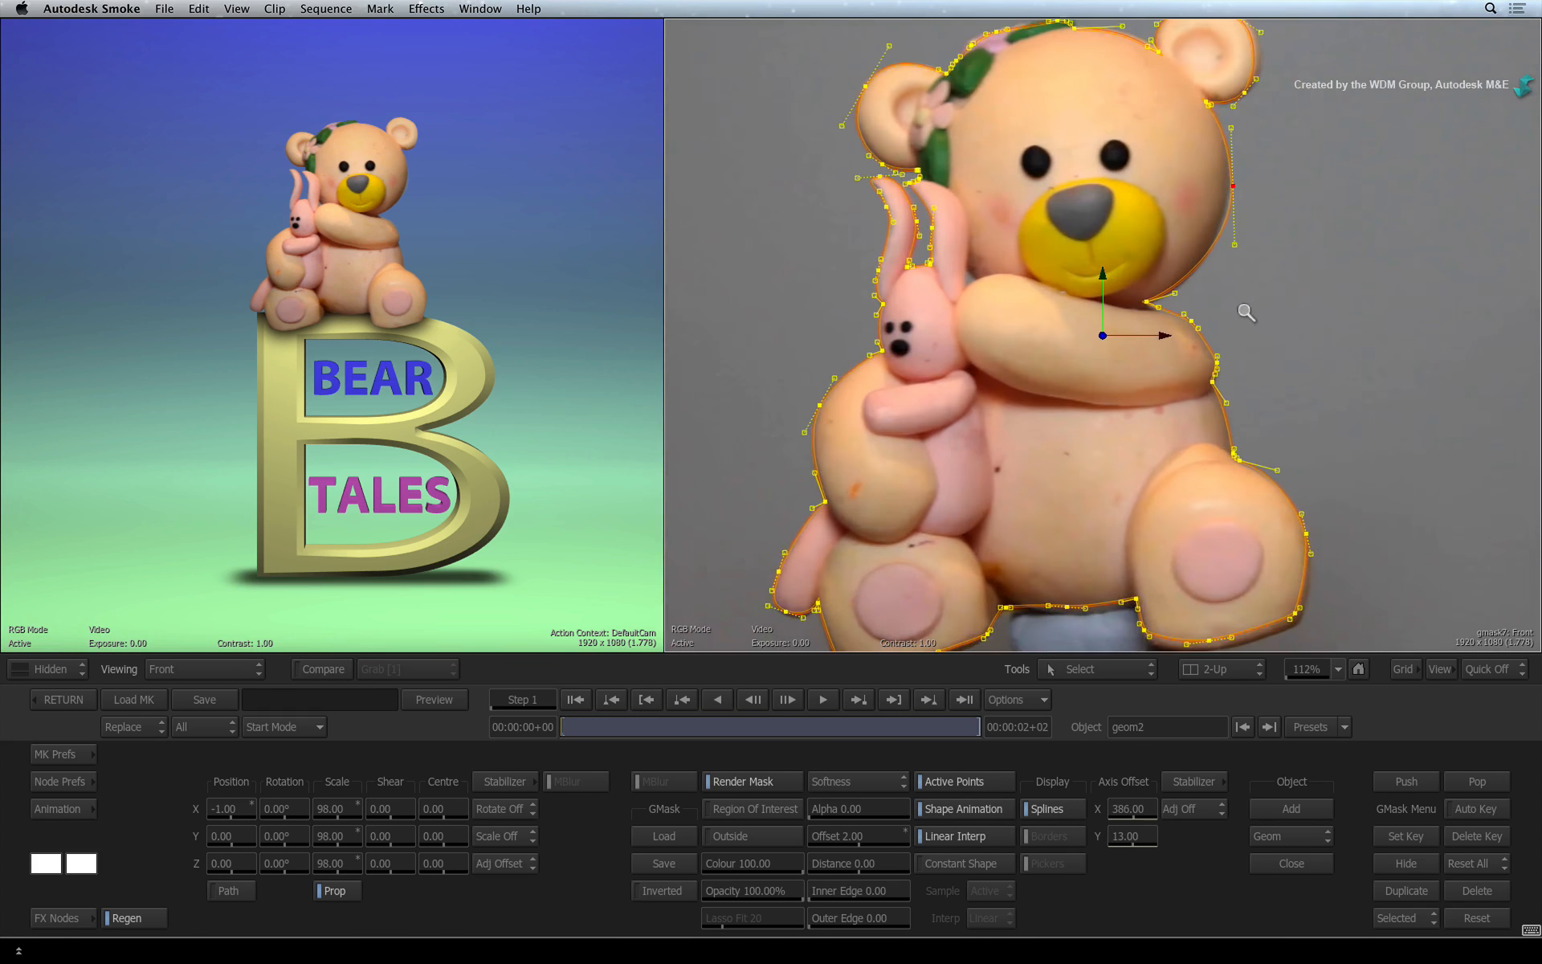
{"action": "left_click_drag", "start_coordinate": [1245, 311], "coordinate": [1360, 417]}
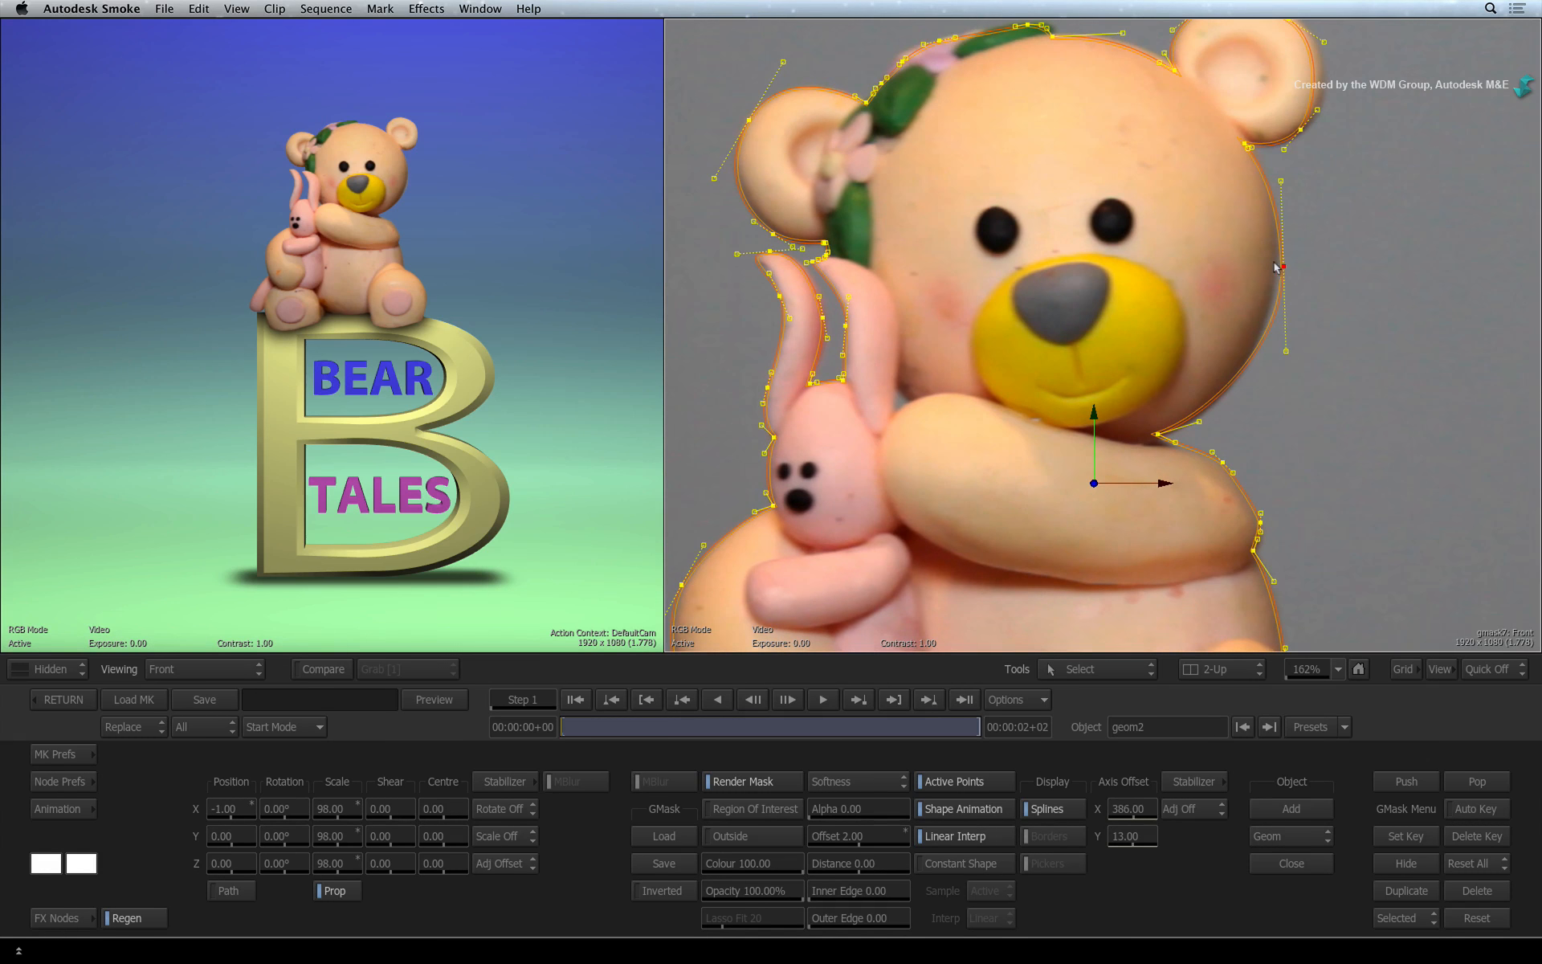
{"action": "mouse_move", "coordinate": [1277, 267]}
{"action": "left_mouse_down"}
{"action": "mouse_move", "coordinate": [1164, 253]}
{"action": "mouse_move", "coordinate": [1291, 270]}
{"action": "mouse_move", "coordinate": [1276, 270]}
{"action": "left_mouse_up"}
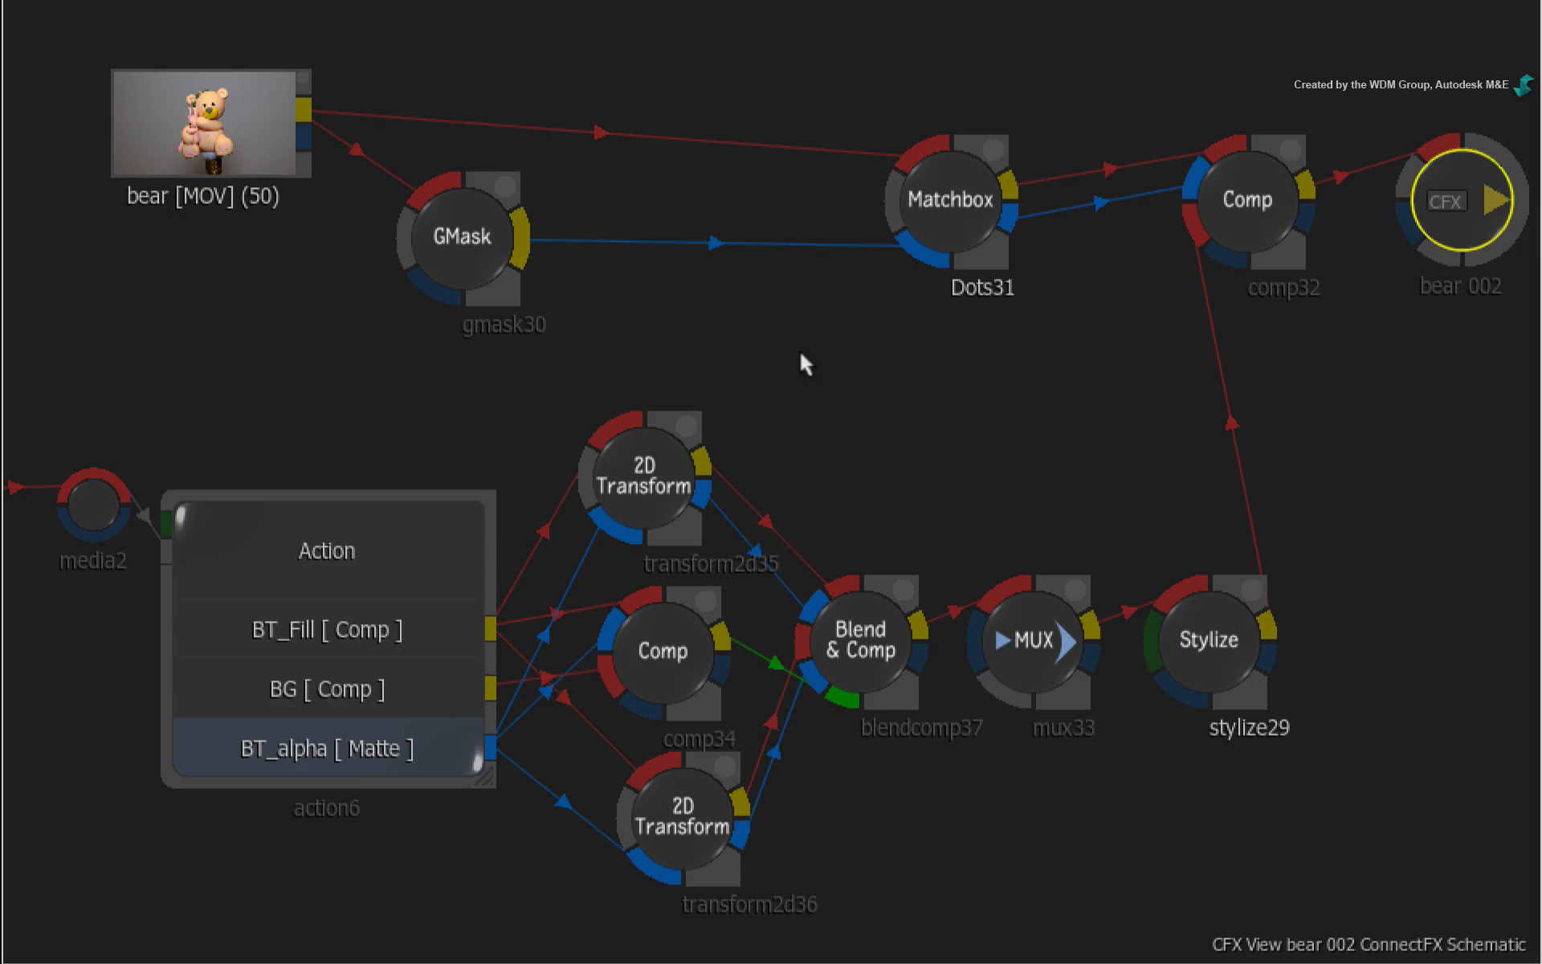
Step: Preview the GMask, Matchbox and Comp node results, and set the Comp node as the Context 1 view
{"action": "left_click", "coordinate": [438, 257]}
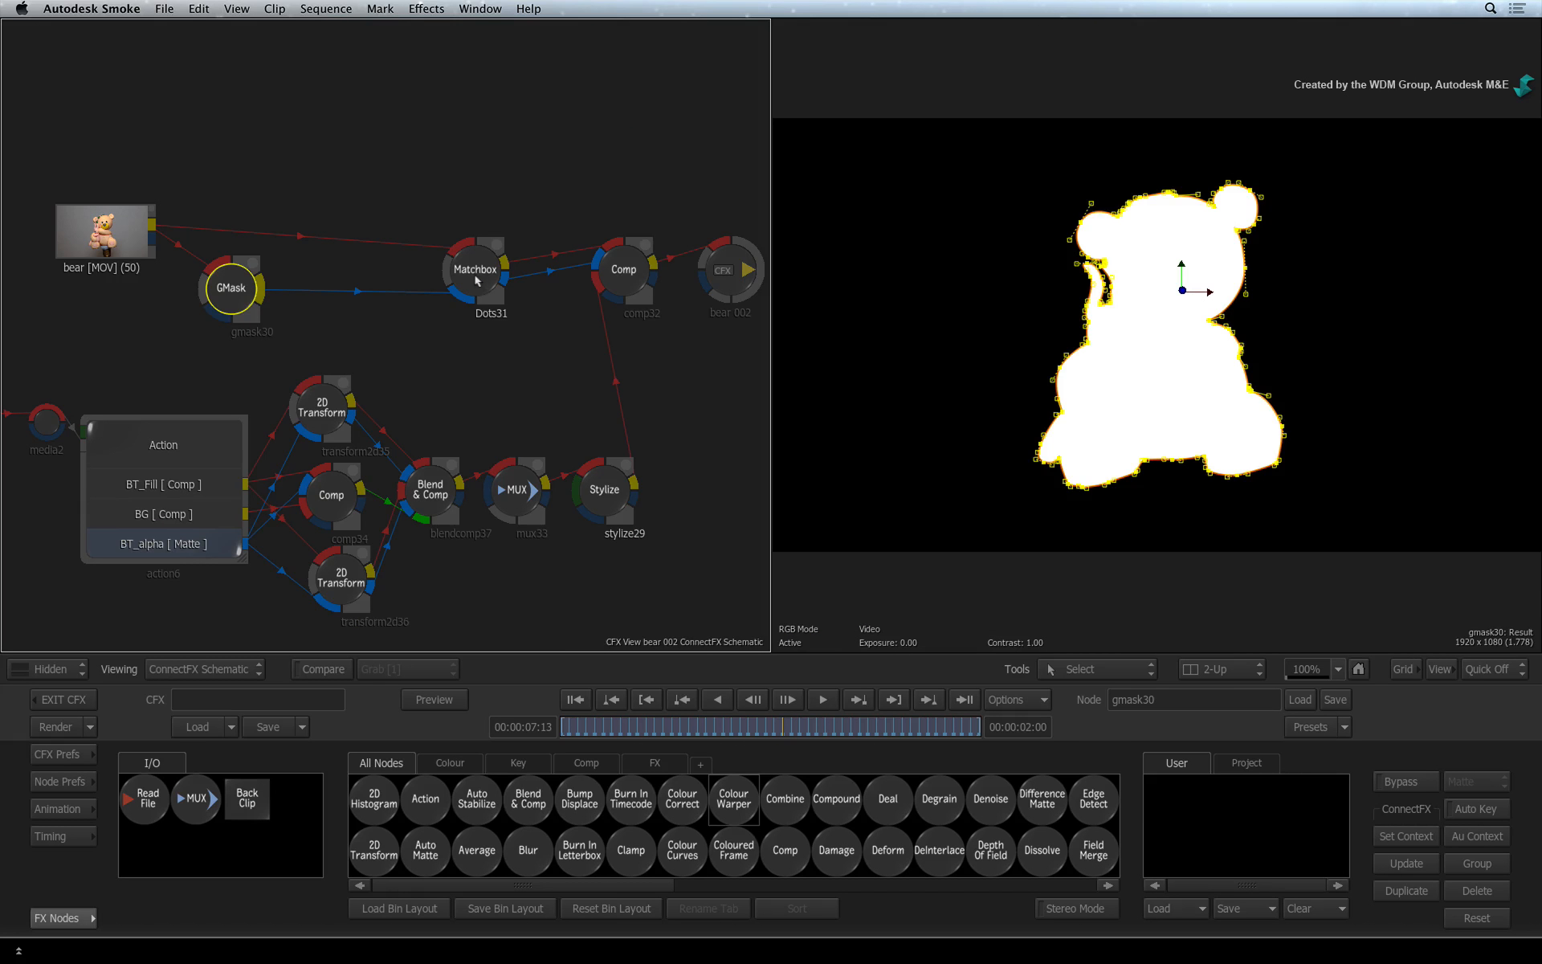
{"action": "left_click", "coordinate": [477, 280]}
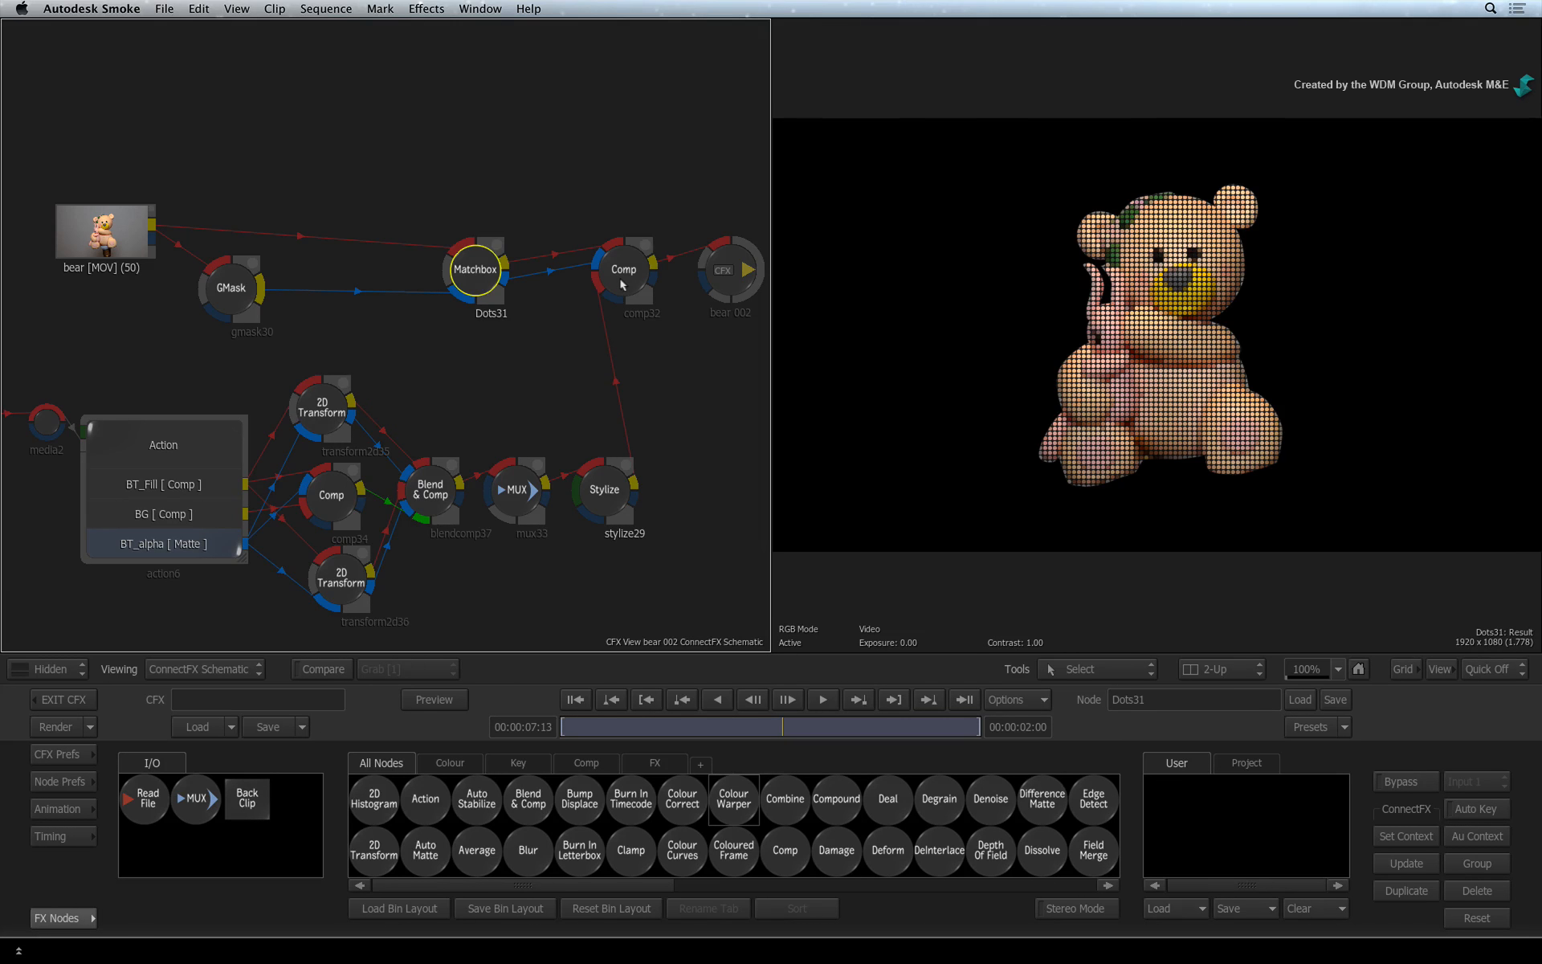
{"action": "left_click", "coordinate": [622, 284]}
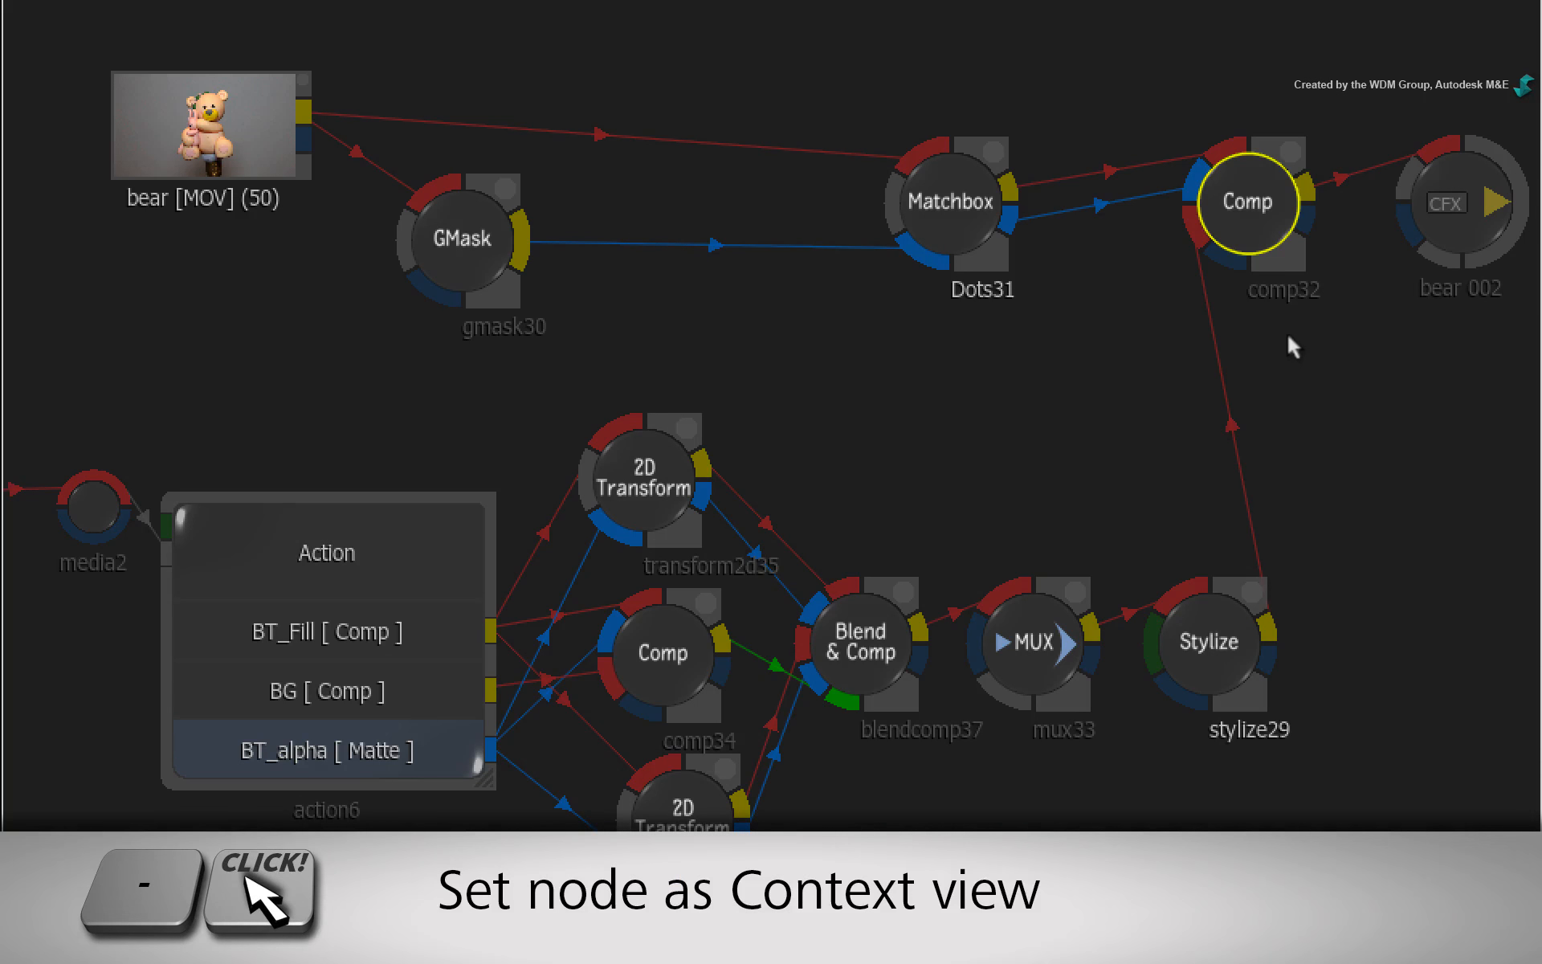
{"action": "key", "text": "minus"}
{"action": "left_click", "coordinate": [1225, 199]}
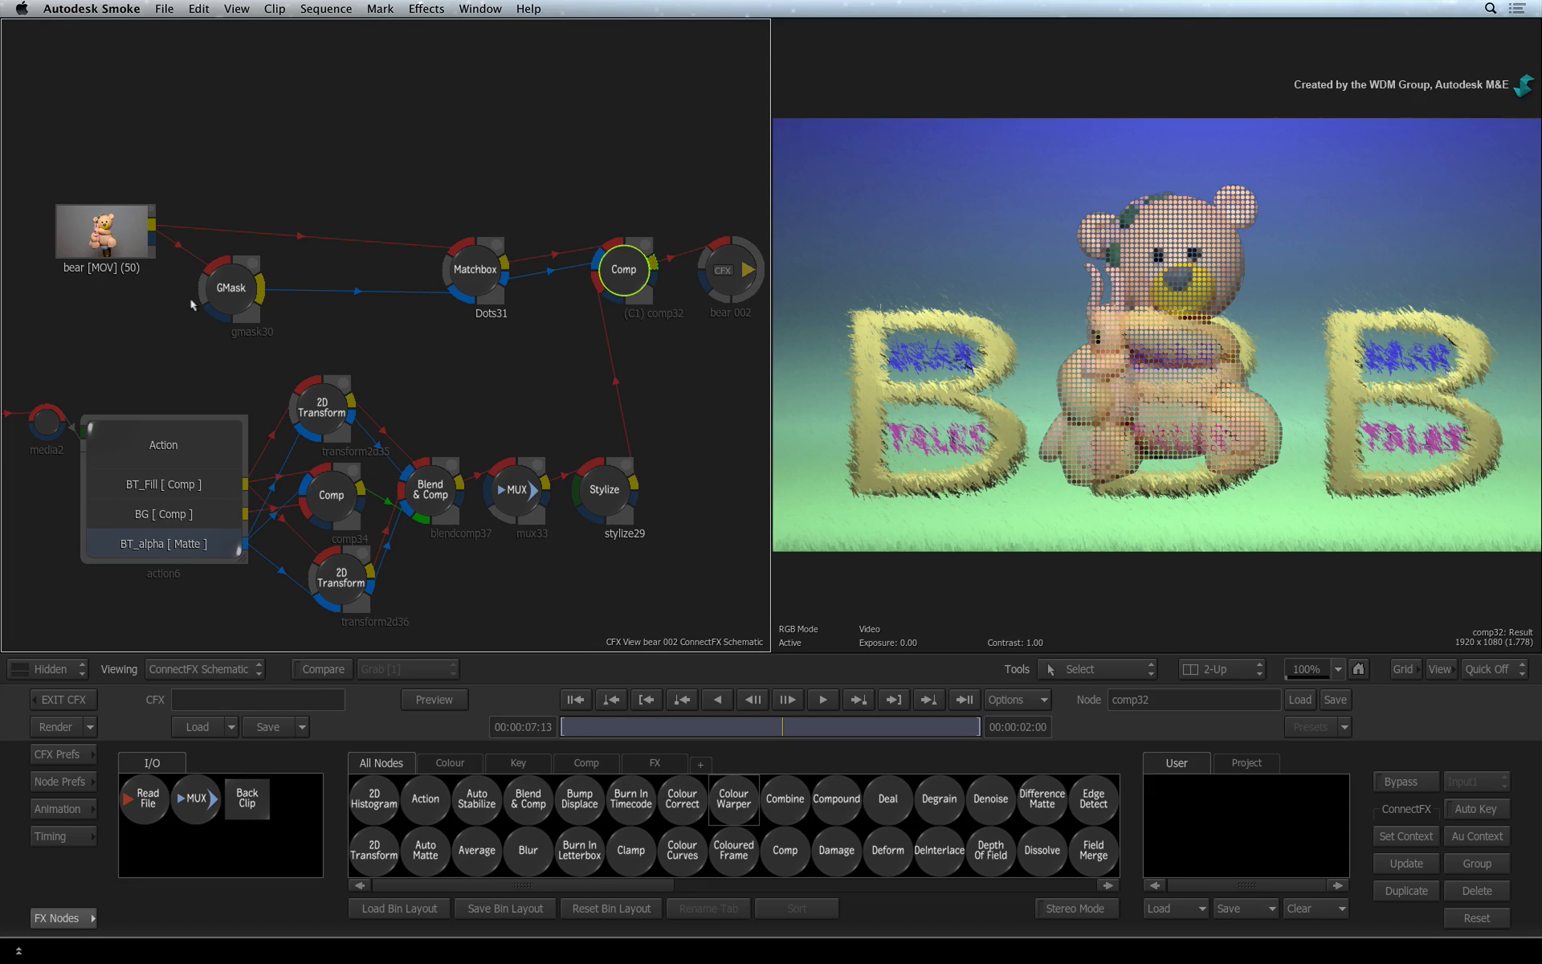
Step: Select the GMask node fed by the bear clip and show its Front view
{"action": "left_click", "coordinate": [215, 302]}
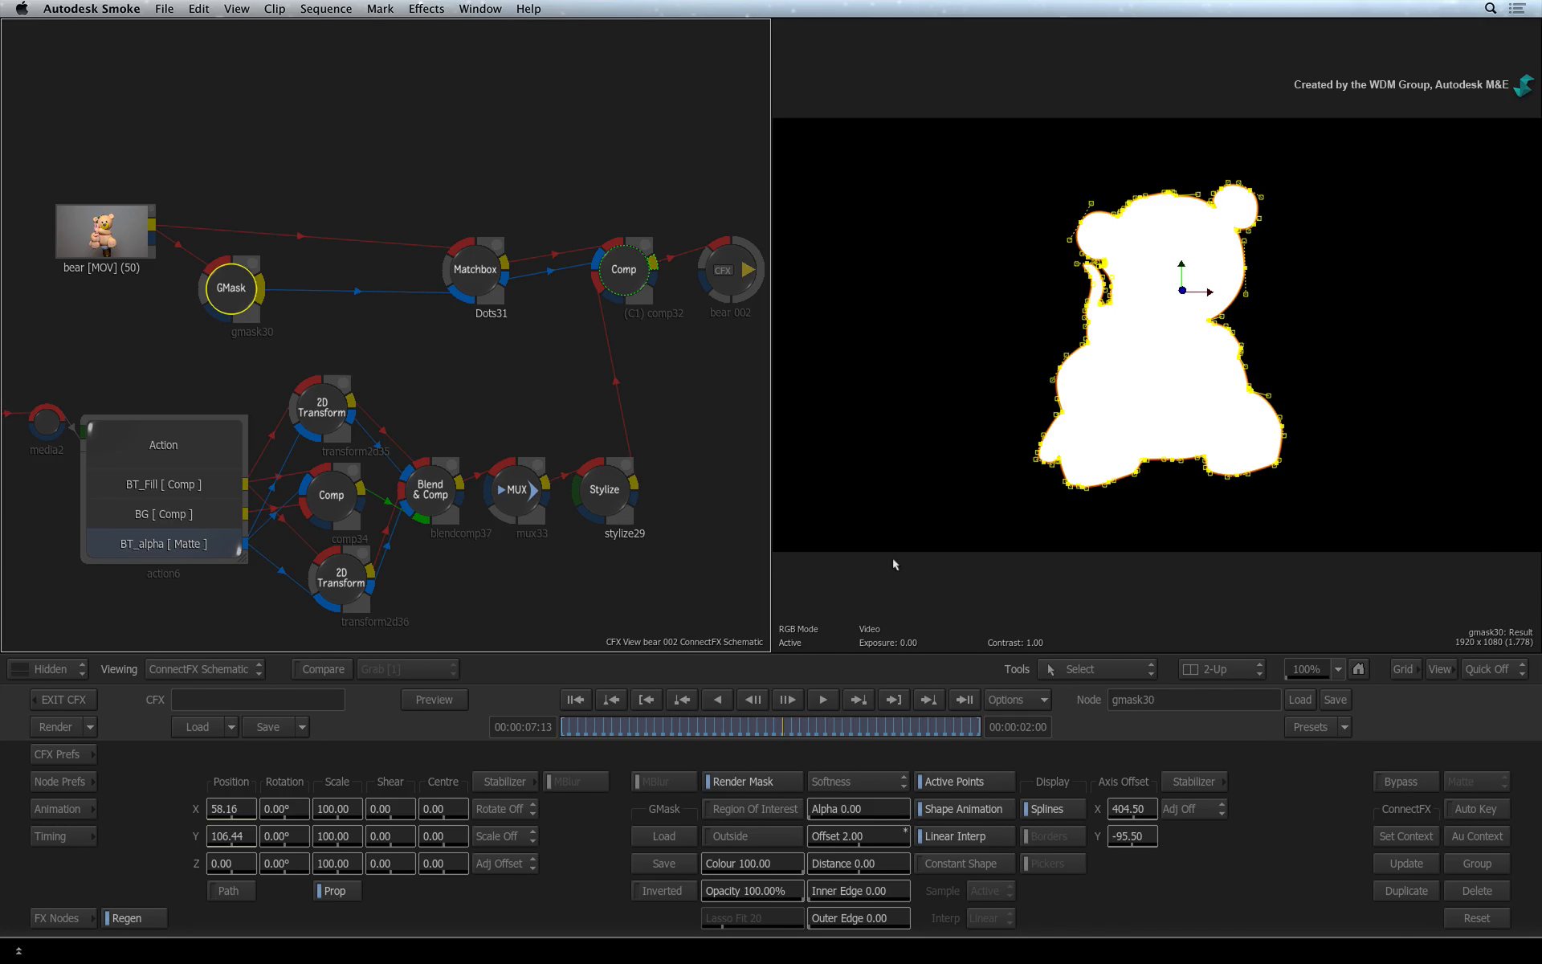
{"action": "key", "text": "F1"}
{"action": "key", "text": "F1"}
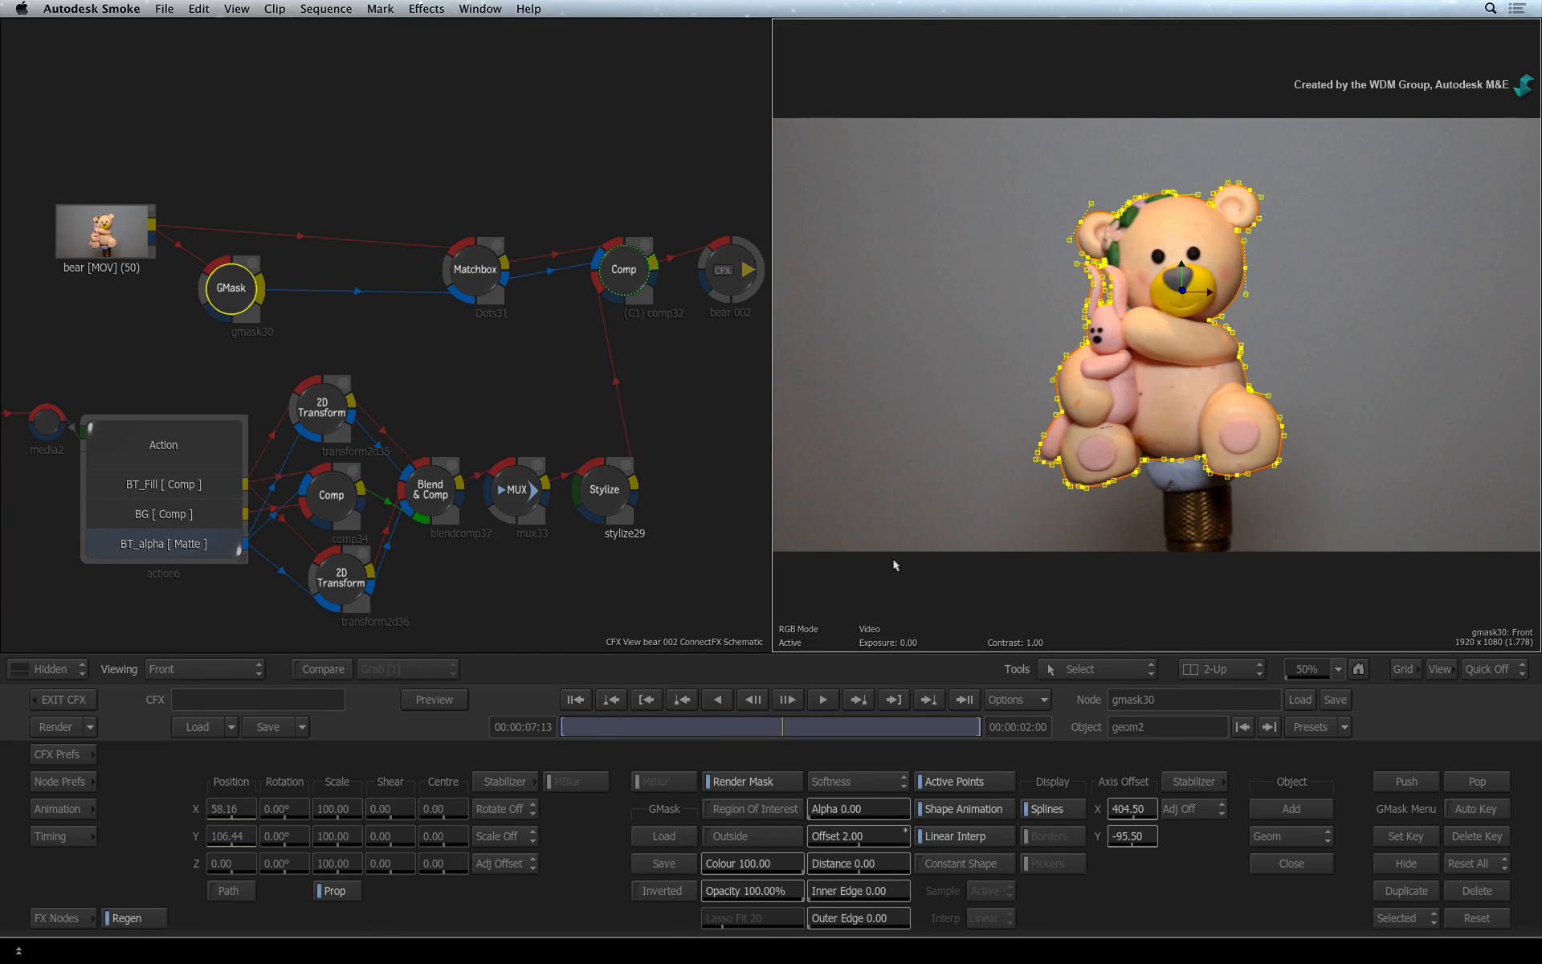
Step: Display the Context 1 result in place of the schematic and adjust the mask point on the side of the bear's head
{"action": "left_click", "coordinate": [700, 549]}
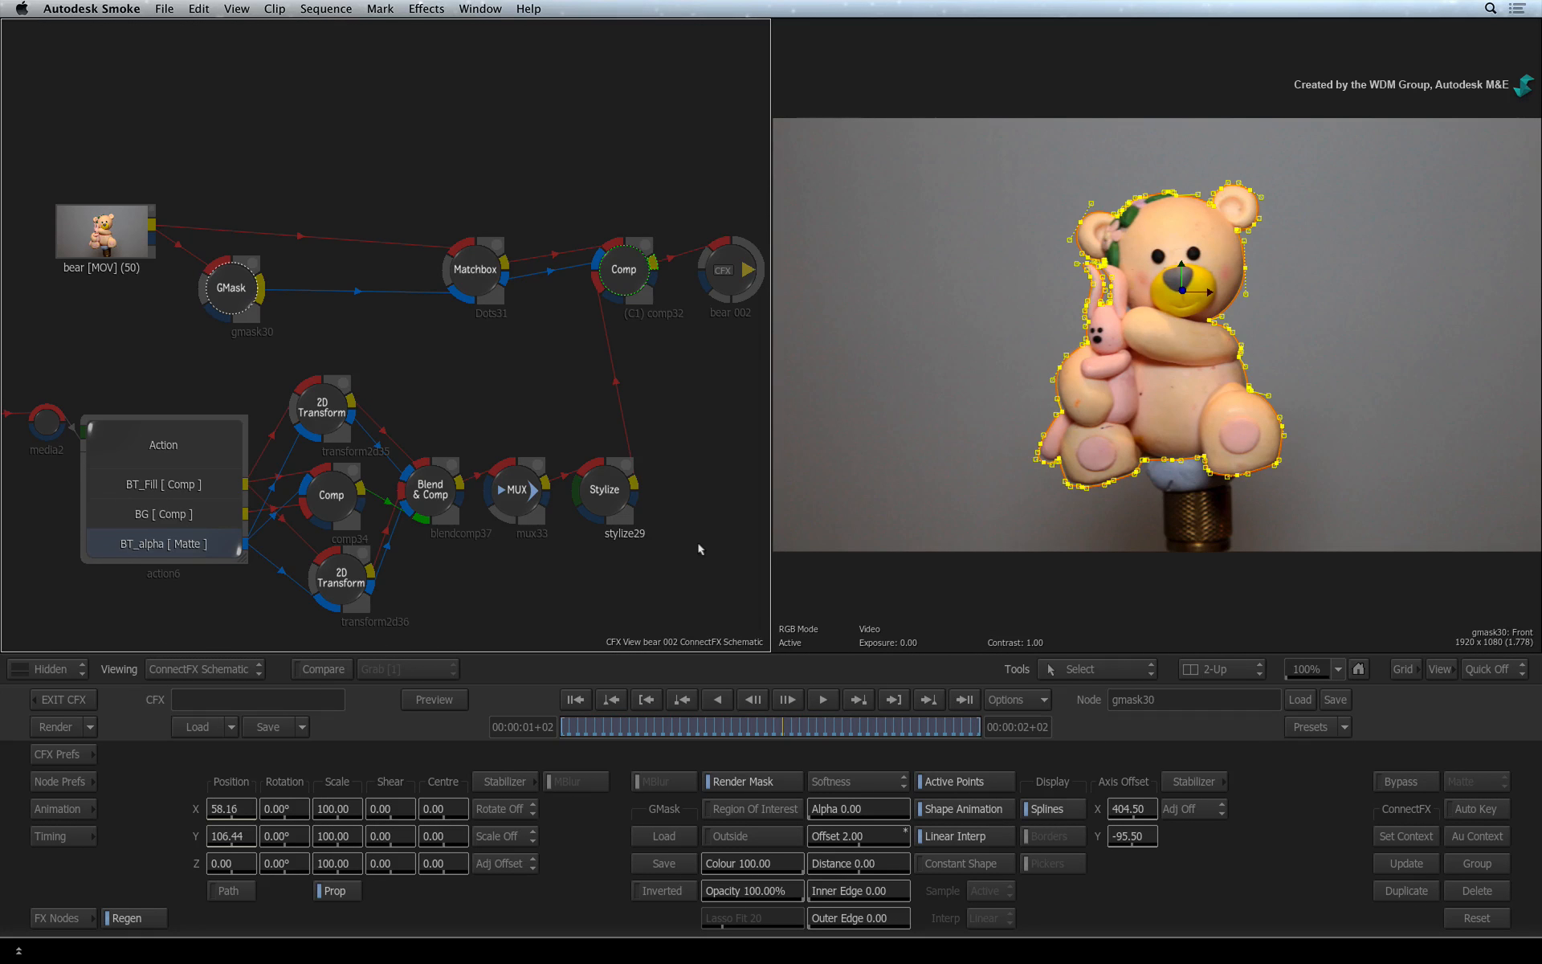
{"action": "key", "text": "ctrl+1"}
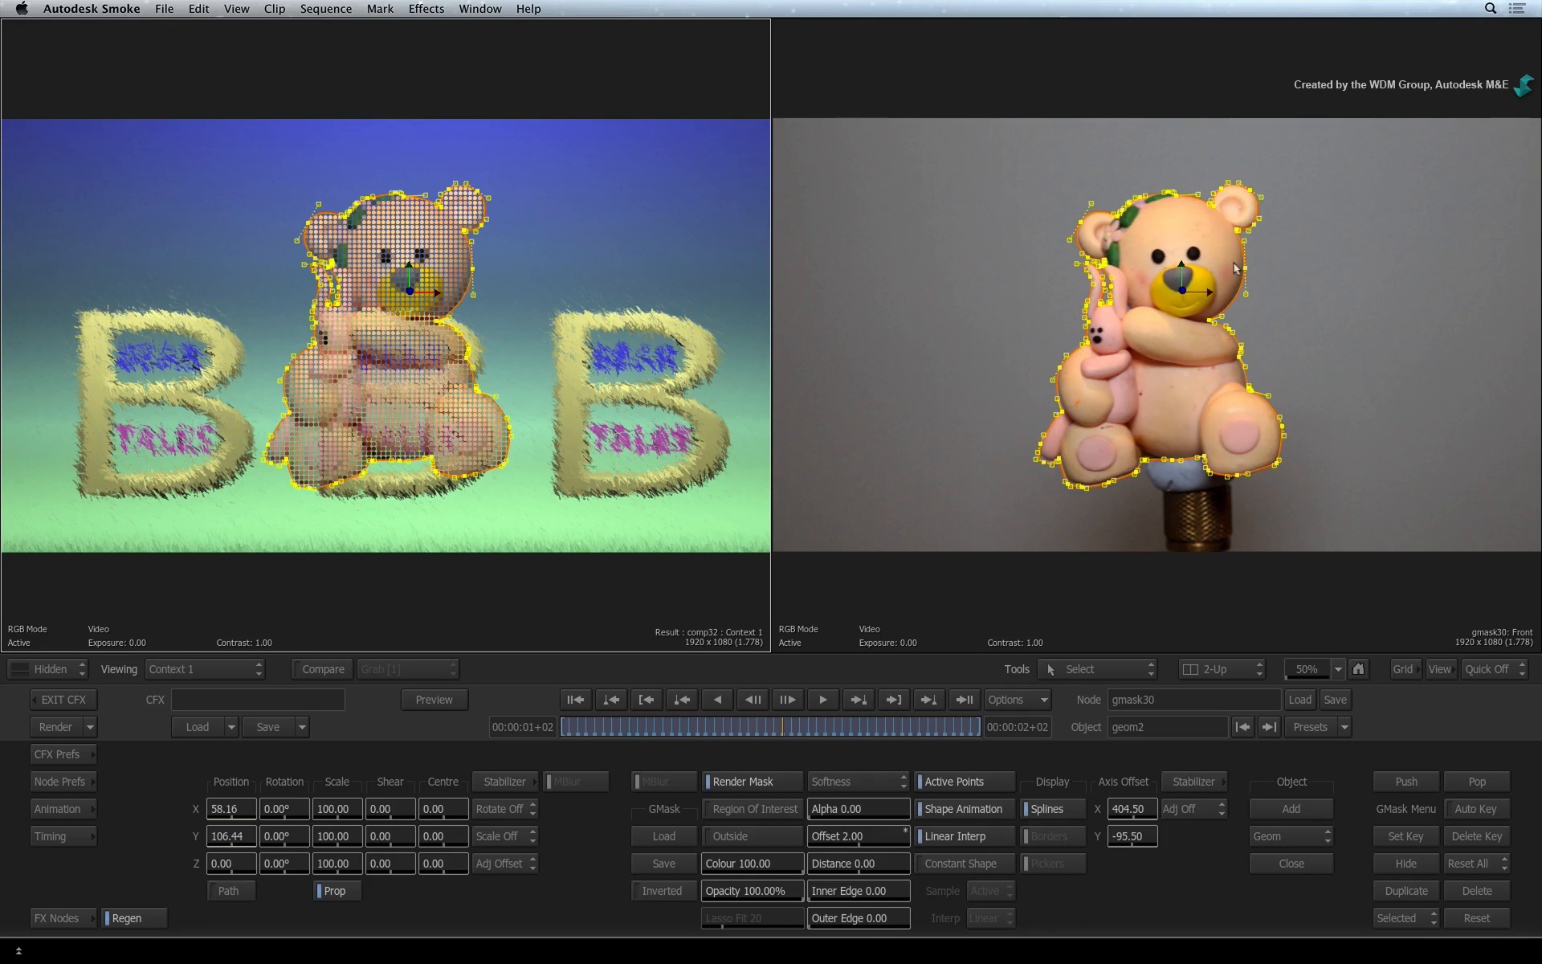
{"action": "mouse_move", "coordinate": [1242, 270]}
{"action": "left_mouse_down"}
{"action": "mouse_move", "coordinate": [1306, 261]}
{"action": "mouse_move", "coordinate": [1285, 268]}
{"action": "mouse_move", "coordinate": [1405, 297]}
{"action": "mouse_move", "coordinate": [1438, 330]}
{"action": "mouse_move", "coordinate": [1244, 270]}
{"action": "left_mouse_up"}
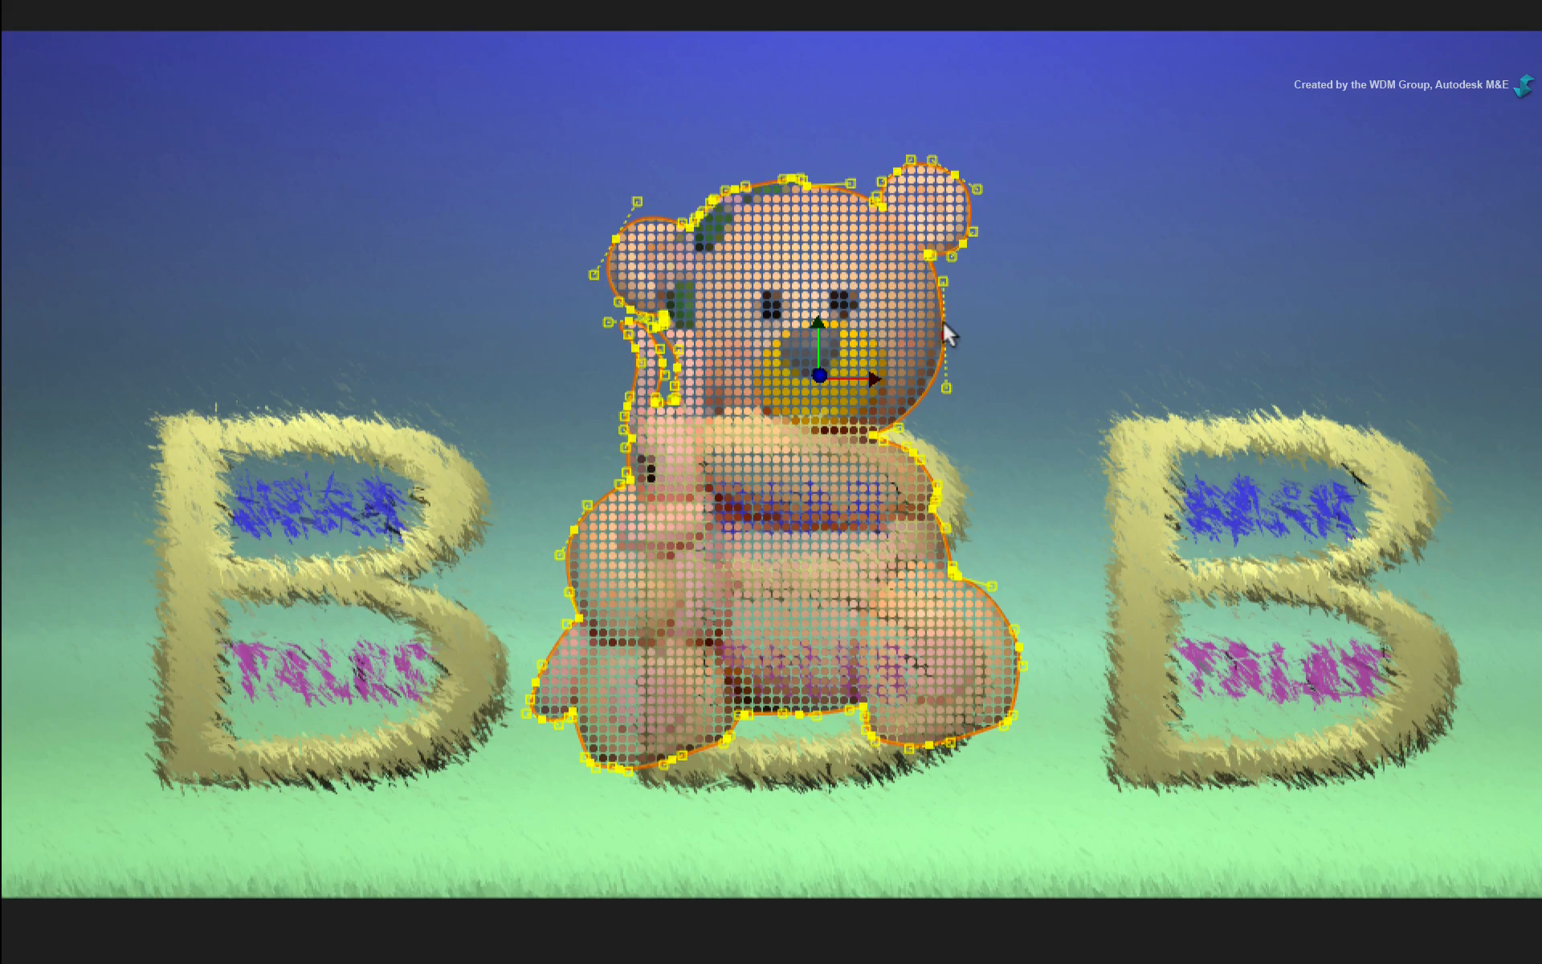
{"action": "mouse_move", "coordinate": [942, 331]}
{"action": "left_mouse_down"}
{"action": "mouse_move", "coordinate": [1125, 363]}
{"action": "mouse_move", "coordinate": [1504, 517]}
{"action": "mouse_move", "coordinate": [1375, 580]}
{"action": "mouse_move", "coordinate": [1326, 358]}
{"action": "mouse_move", "coordinate": [1097, 365]}
{"action": "mouse_move", "coordinate": [1124, 555]}
{"action": "mouse_move", "coordinate": [1289, 422]}
{"action": "mouse_move", "coordinate": [1129, 241]}
{"action": "mouse_move", "coordinate": [941, 320]}
{"action": "left_mouse_up"}
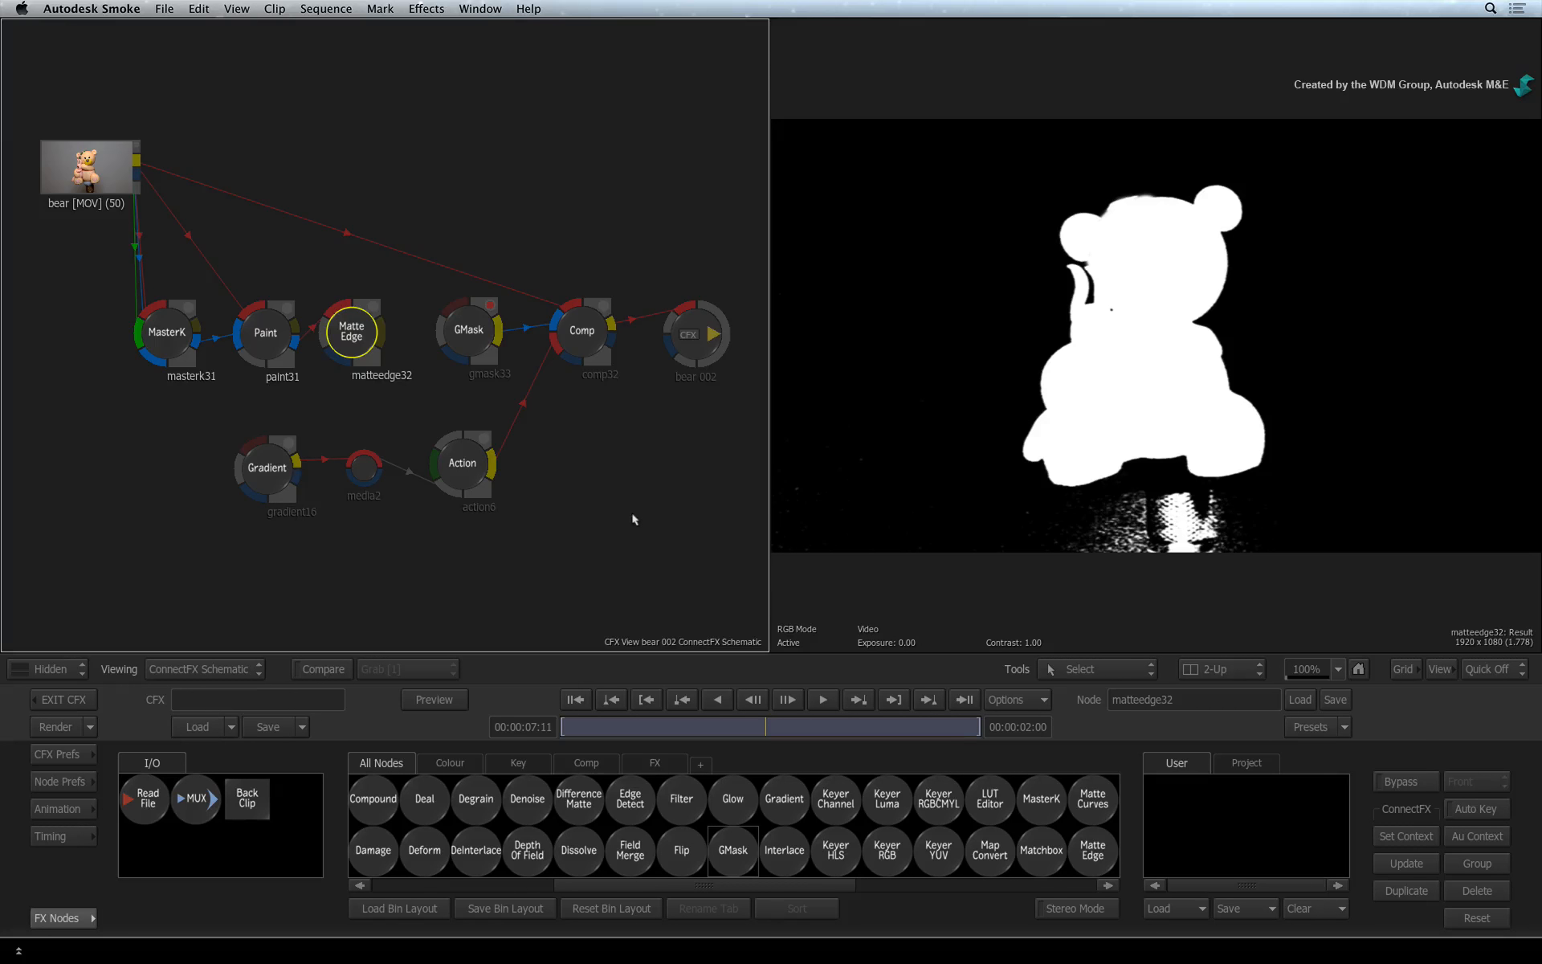
Step: Preview the results of the bear clip's keying chain through the MasterK, Paint and Matte Edge nodes
{"action": "left_click", "coordinate": [88, 160]}
{"action": "left_click", "coordinate": [265, 332]}
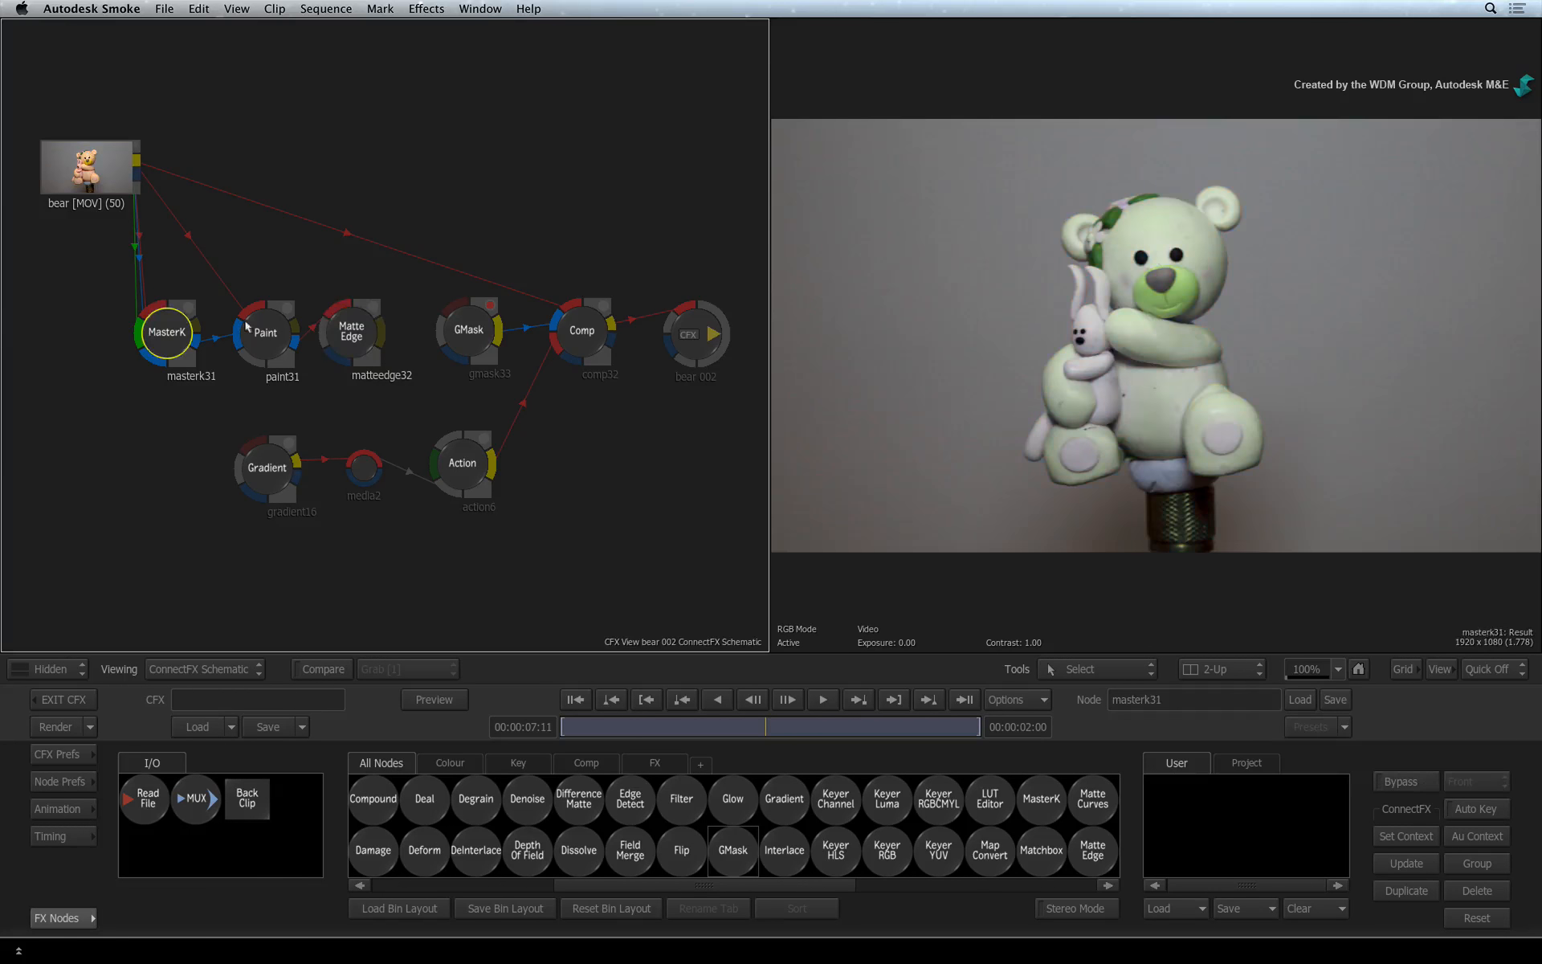
{"action": "double_click", "coordinate": [351, 327]}
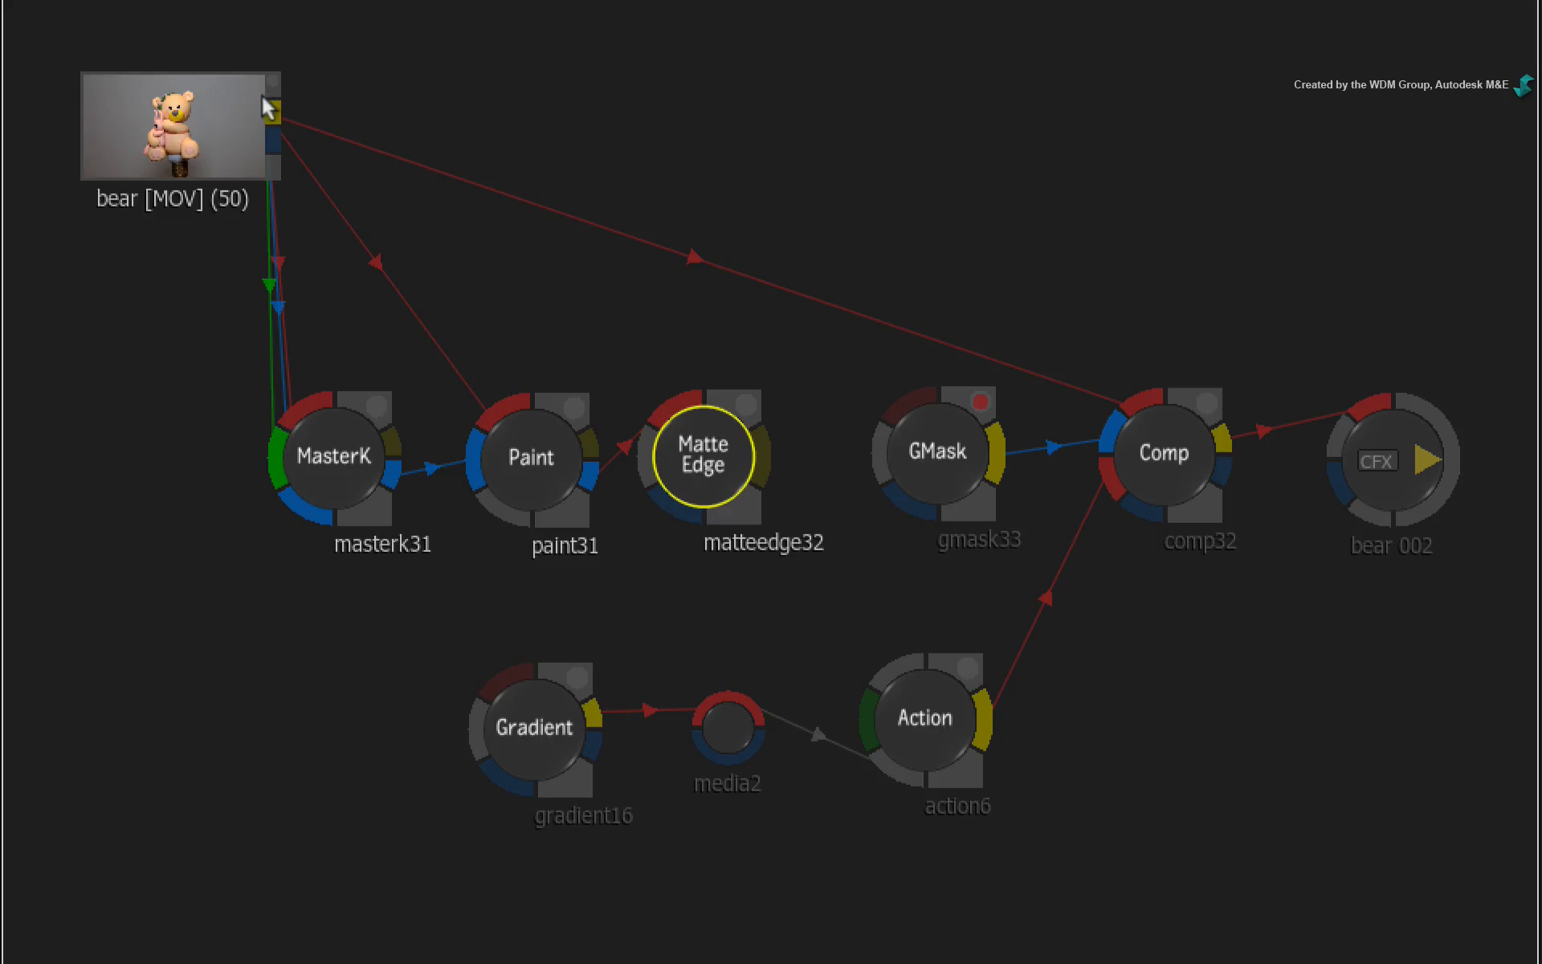
Step: Connect the bear clip to the GMask node's front input and the Matte Edge output to its matte input
{"action": "left_click_drag", "start_coordinate": [262, 98], "coordinate": [903, 402]}
{"action": "left_click", "coordinate": [916, 425]}
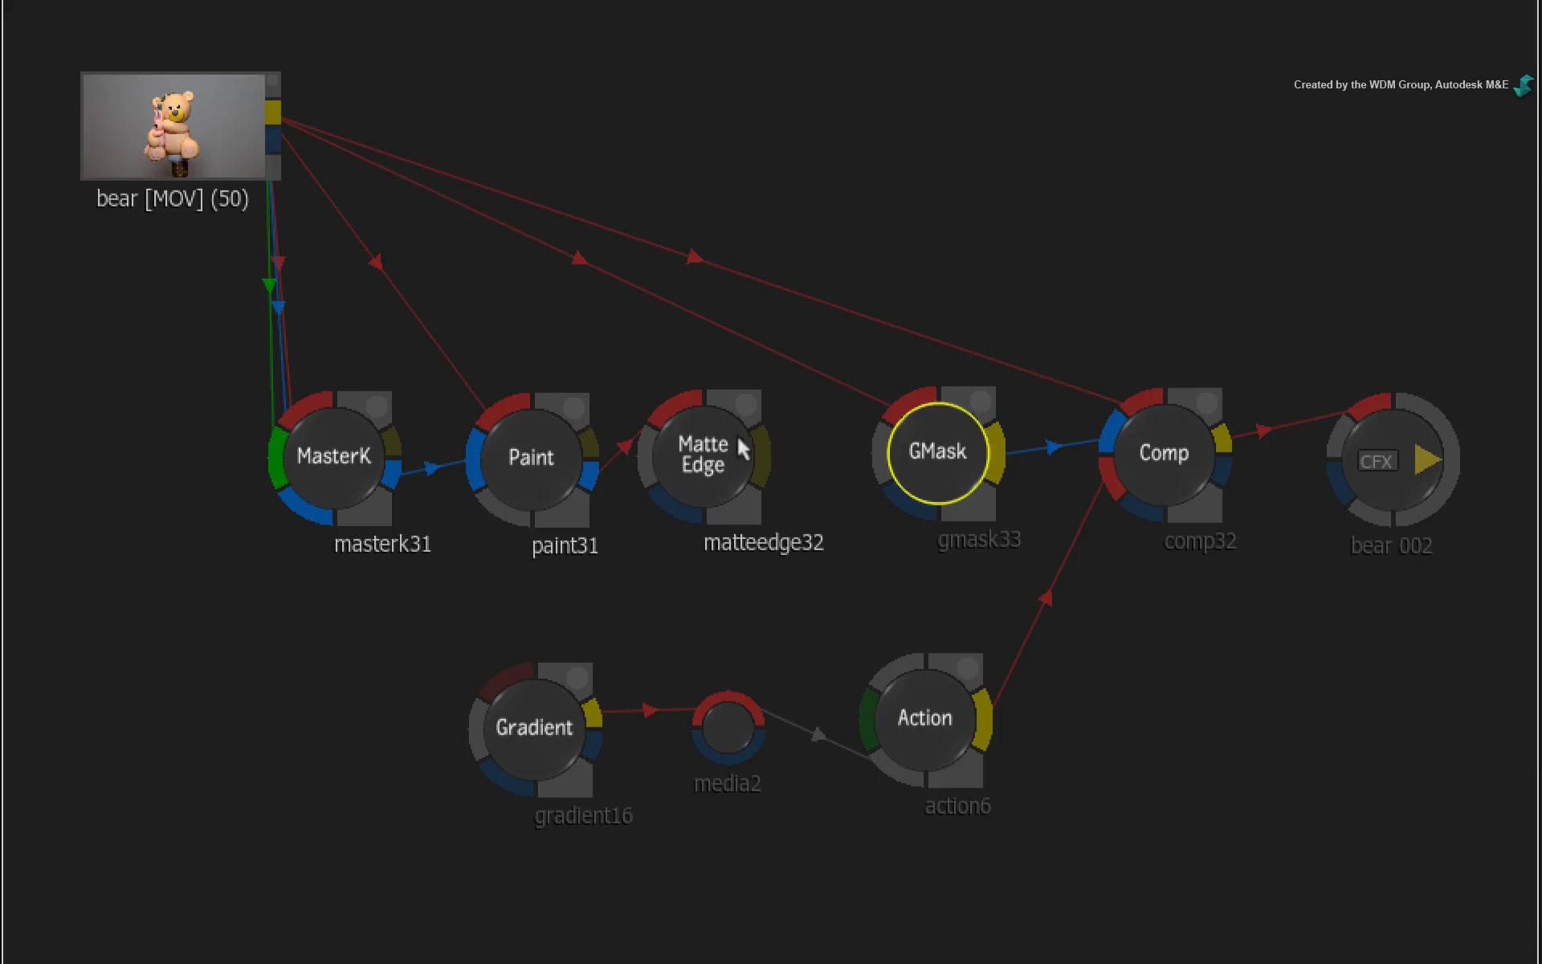
{"action": "left_click_drag", "start_coordinate": [864, 521], "coordinate": [901, 452]}
Step: Open the connected GMask node's controls and show its Front view, framed closely on the bear's feet and stand
{"action": "double_click", "coordinate": [924, 444]}
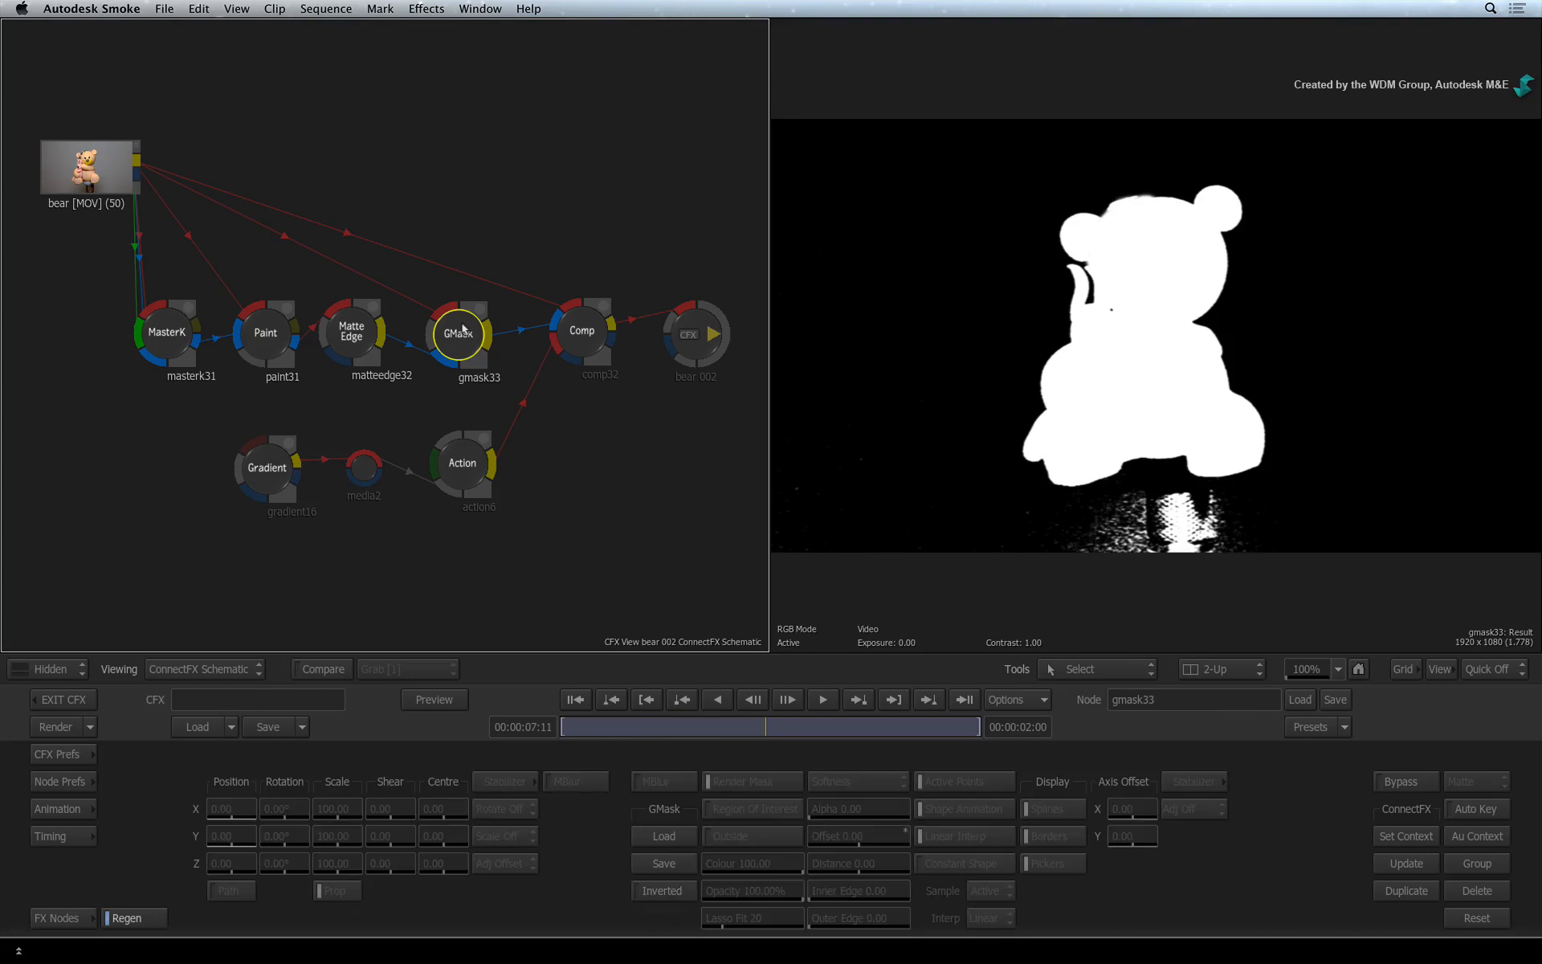
{"action": "left_click", "coordinate": [1039, 576]}
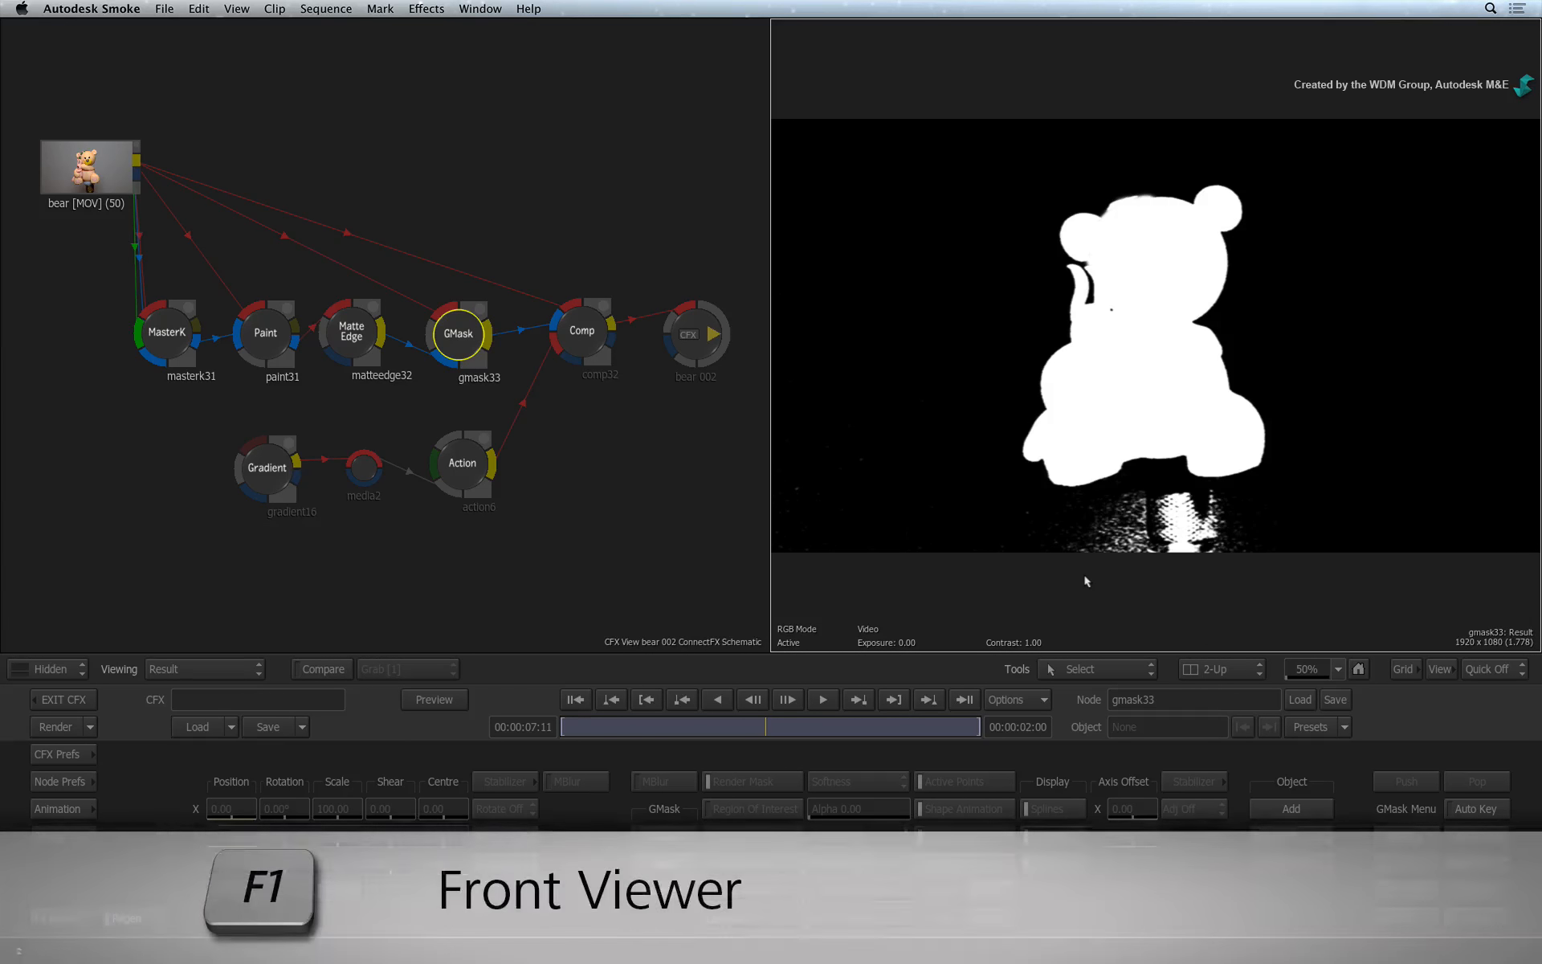
{"action": "key", "text": "F1"}
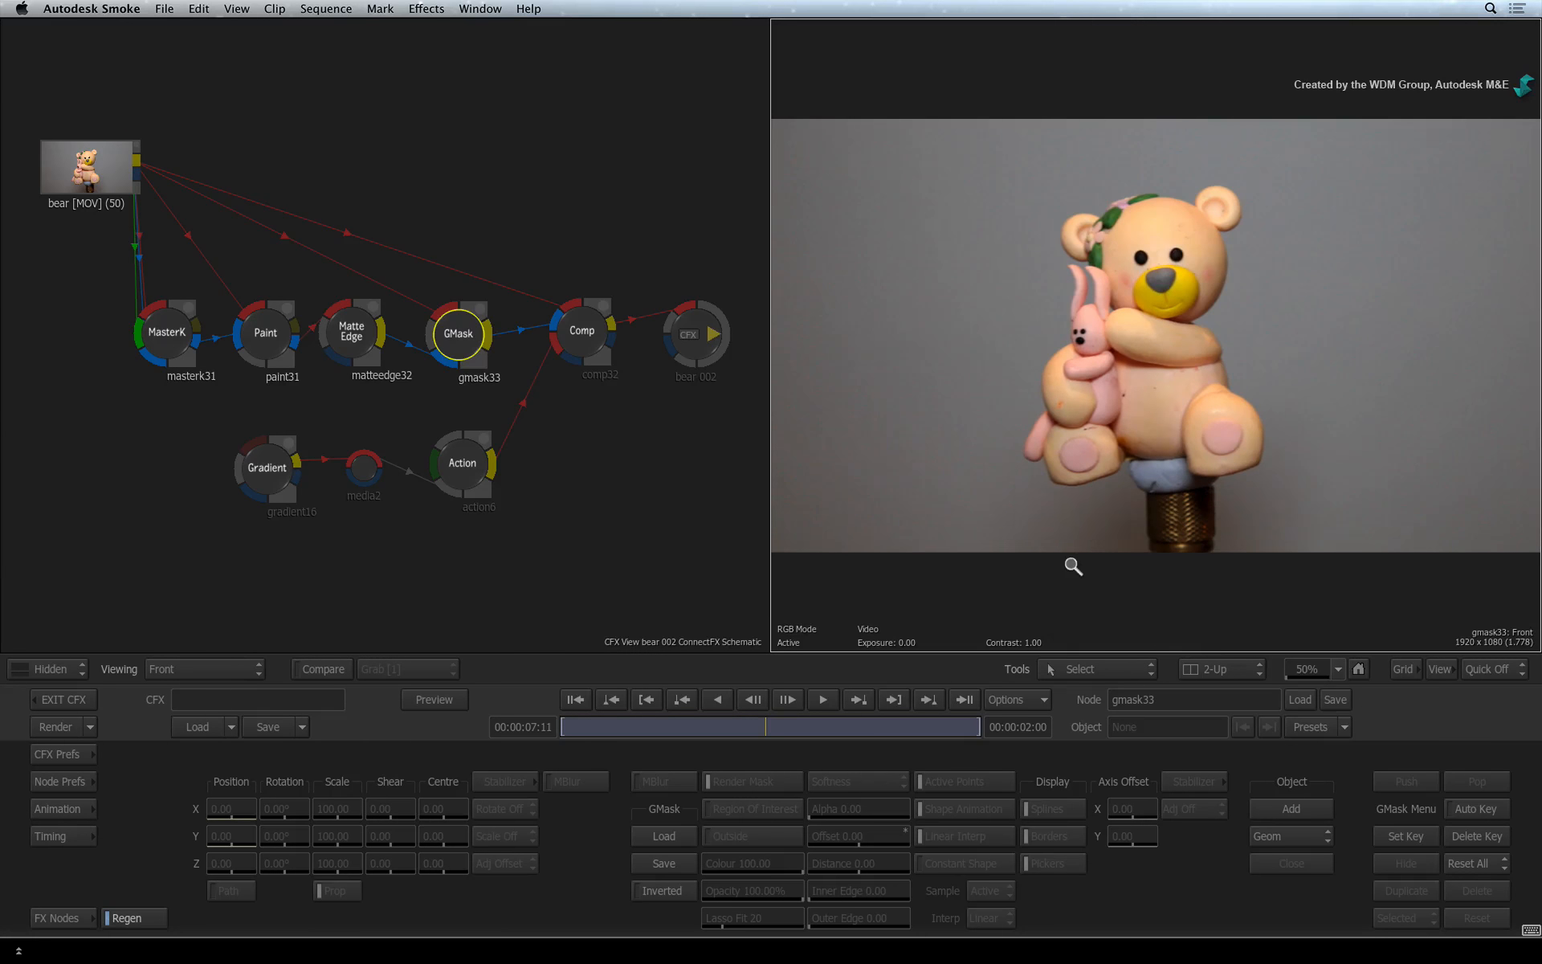
{"action": "left_click_drag", "start_coordinate": [1073, 567], "coordinate": [1231, 486]}
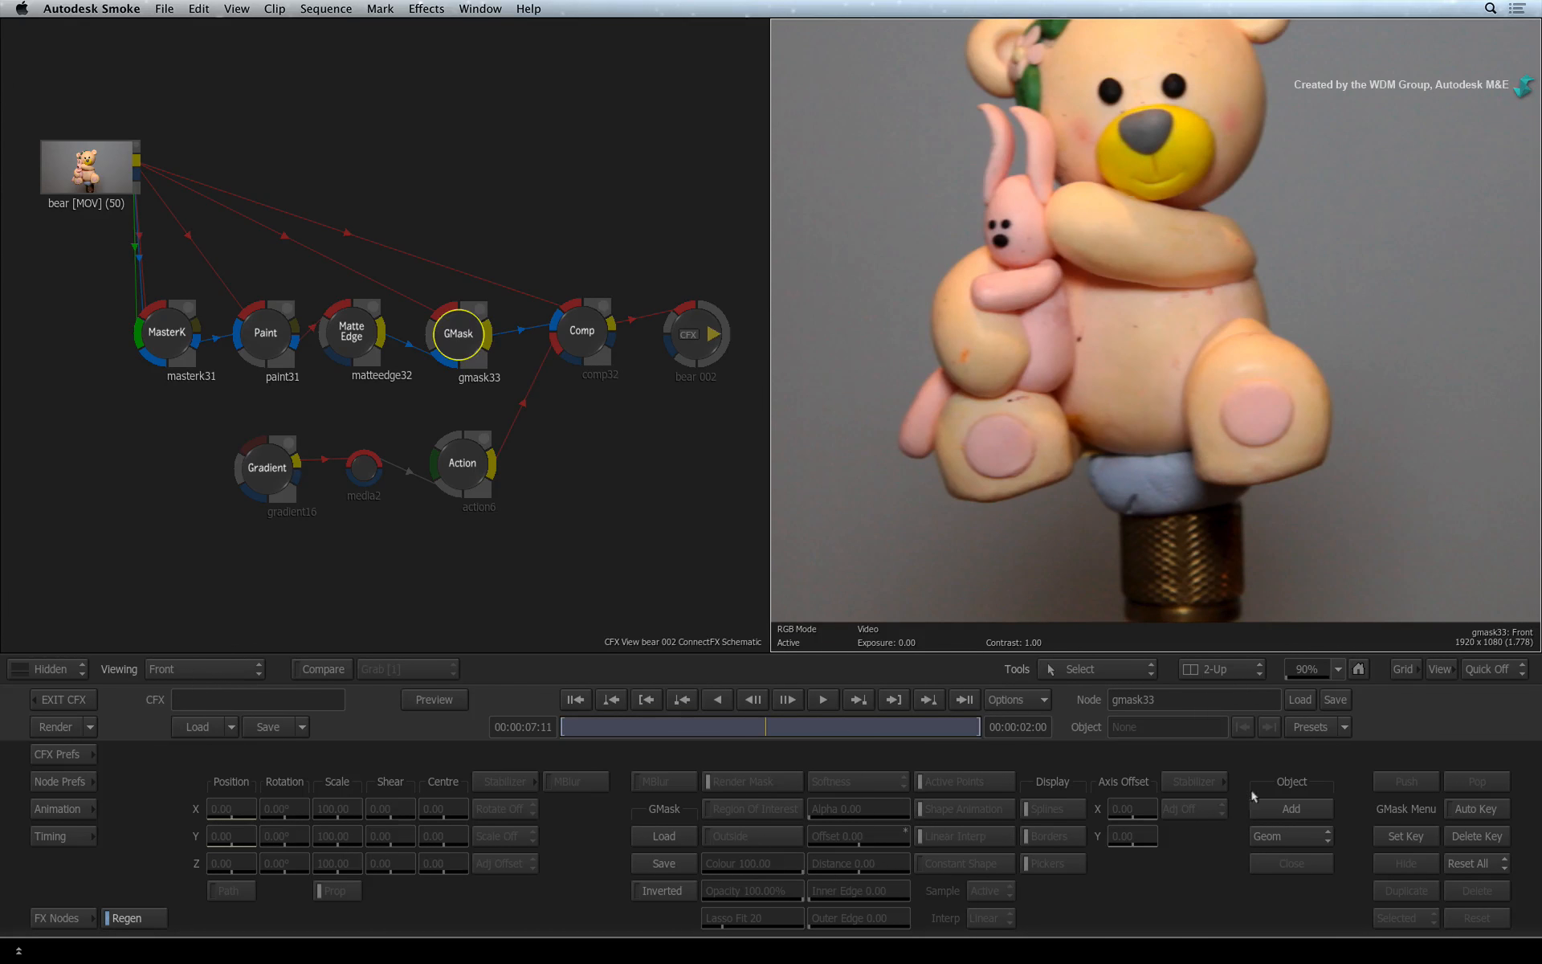
Step: Add a geometry mask and draw its spline beneath the bear's feet, across the top of the stand and up the bear's right-hand side in the image
{"action": "left_click", "coordinate": [1282, 810]}
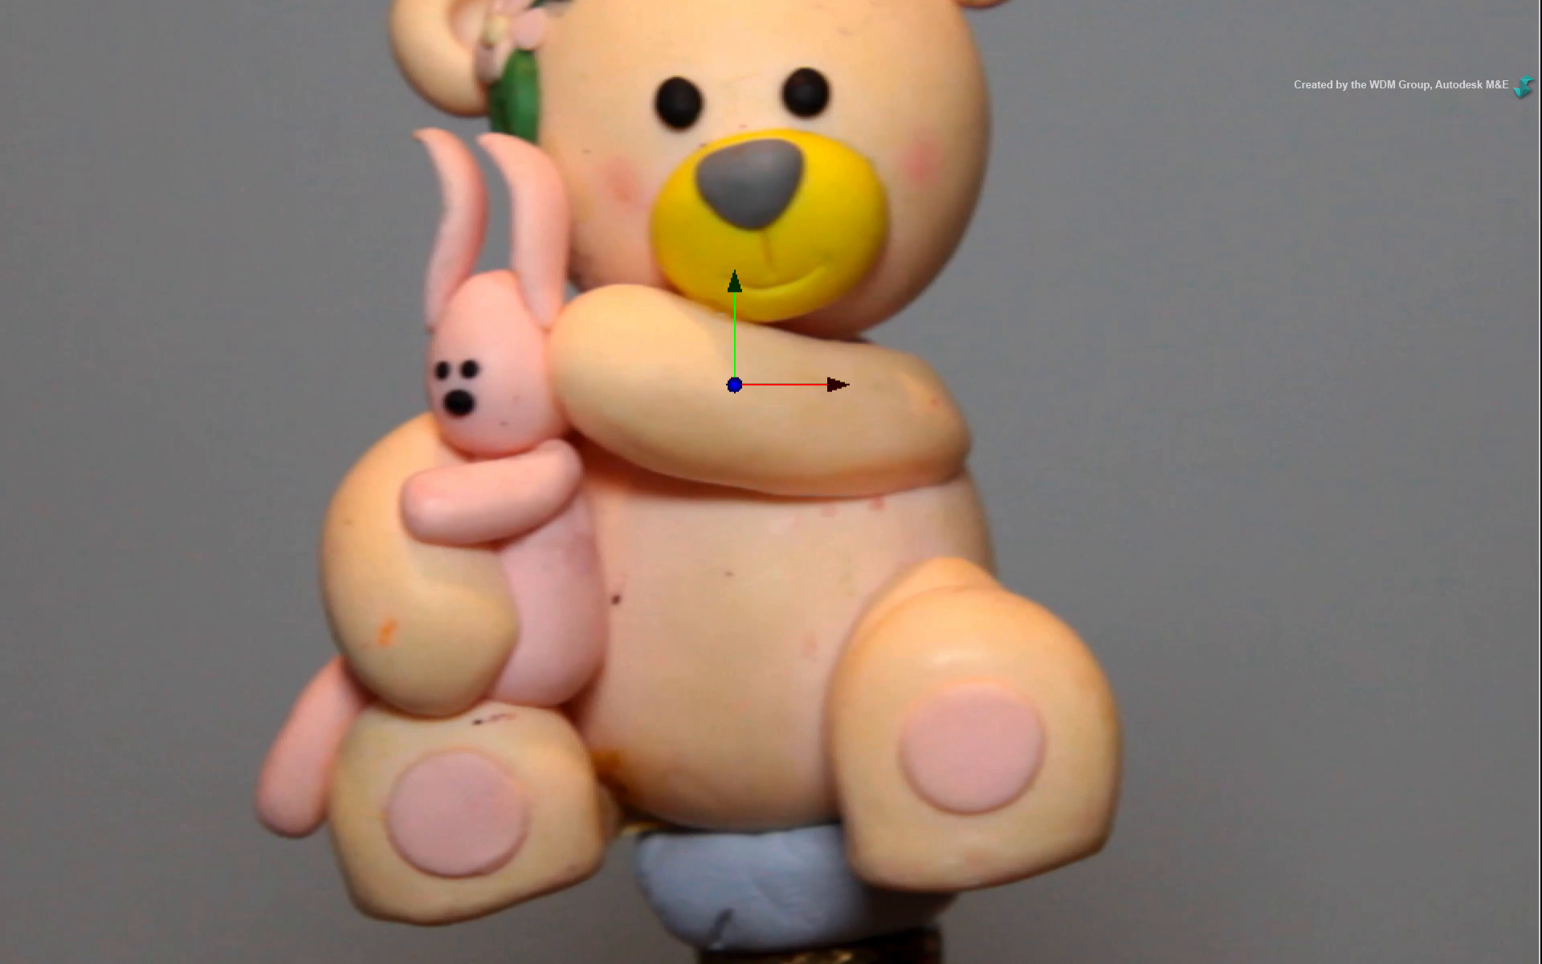
{"action": "left_click", "coordinate": [562, 920]}
{"action": "left_click", "coordinate": [681, 874]}
{"action": "left_click", "coordinate": [899, 906]}
{"action": "left_click", "coordinate": [1150, 886]}
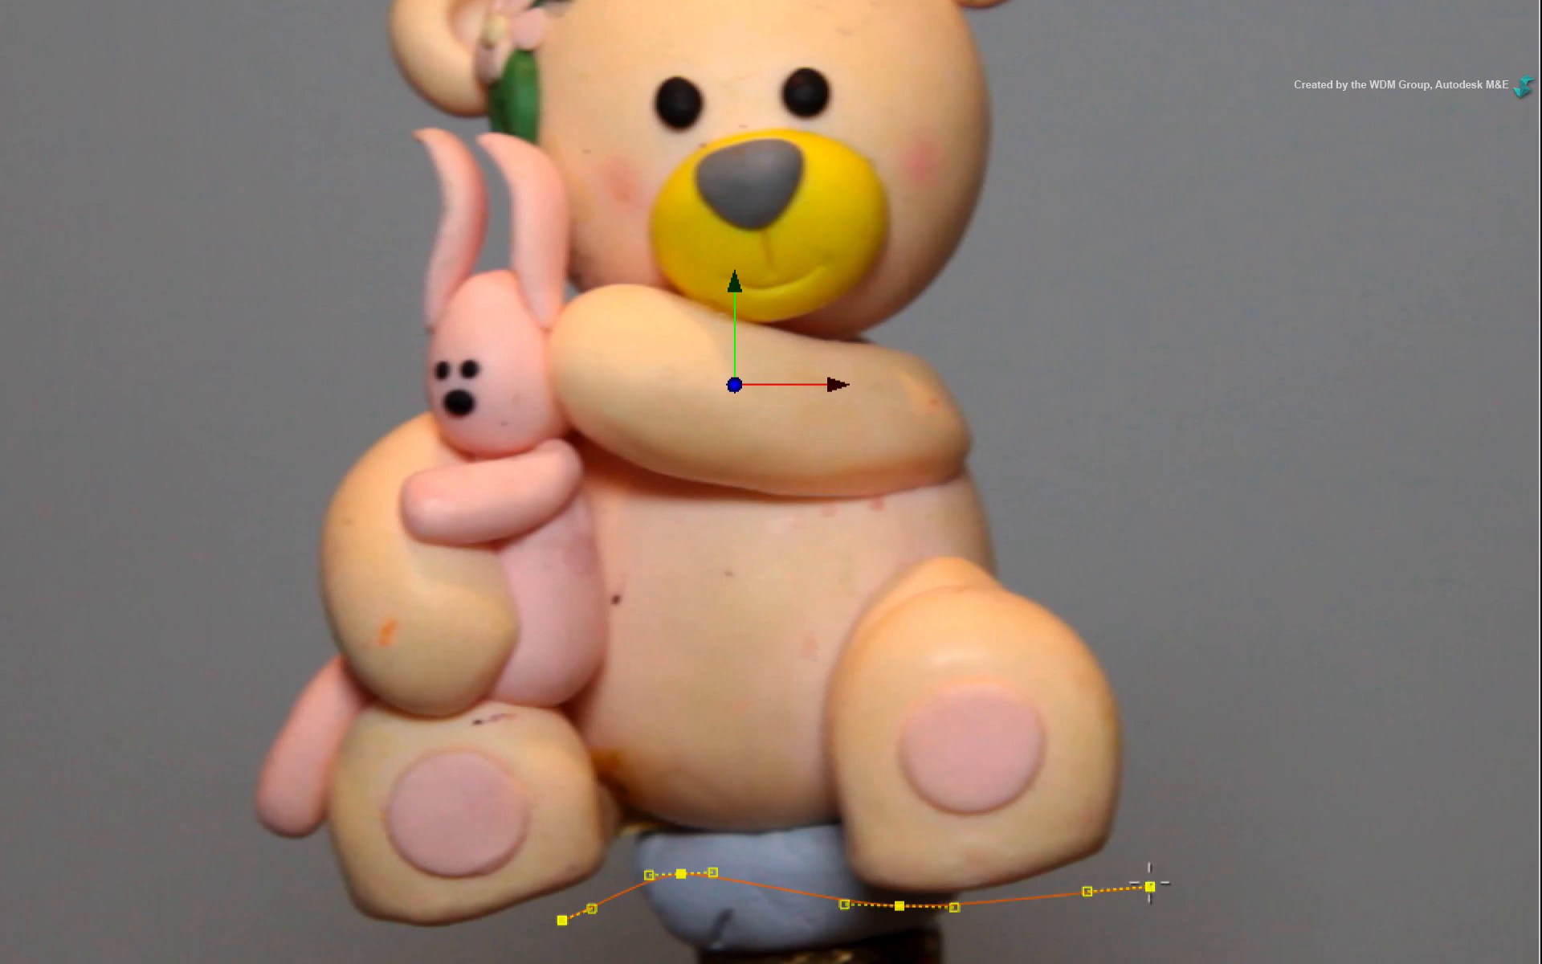
{"action": "left_click_drag", "start_coordinate": [1167, 489], "coordinate": [1204, 955]}
{"action": "left_click", "coordinate": [1240, 783]}
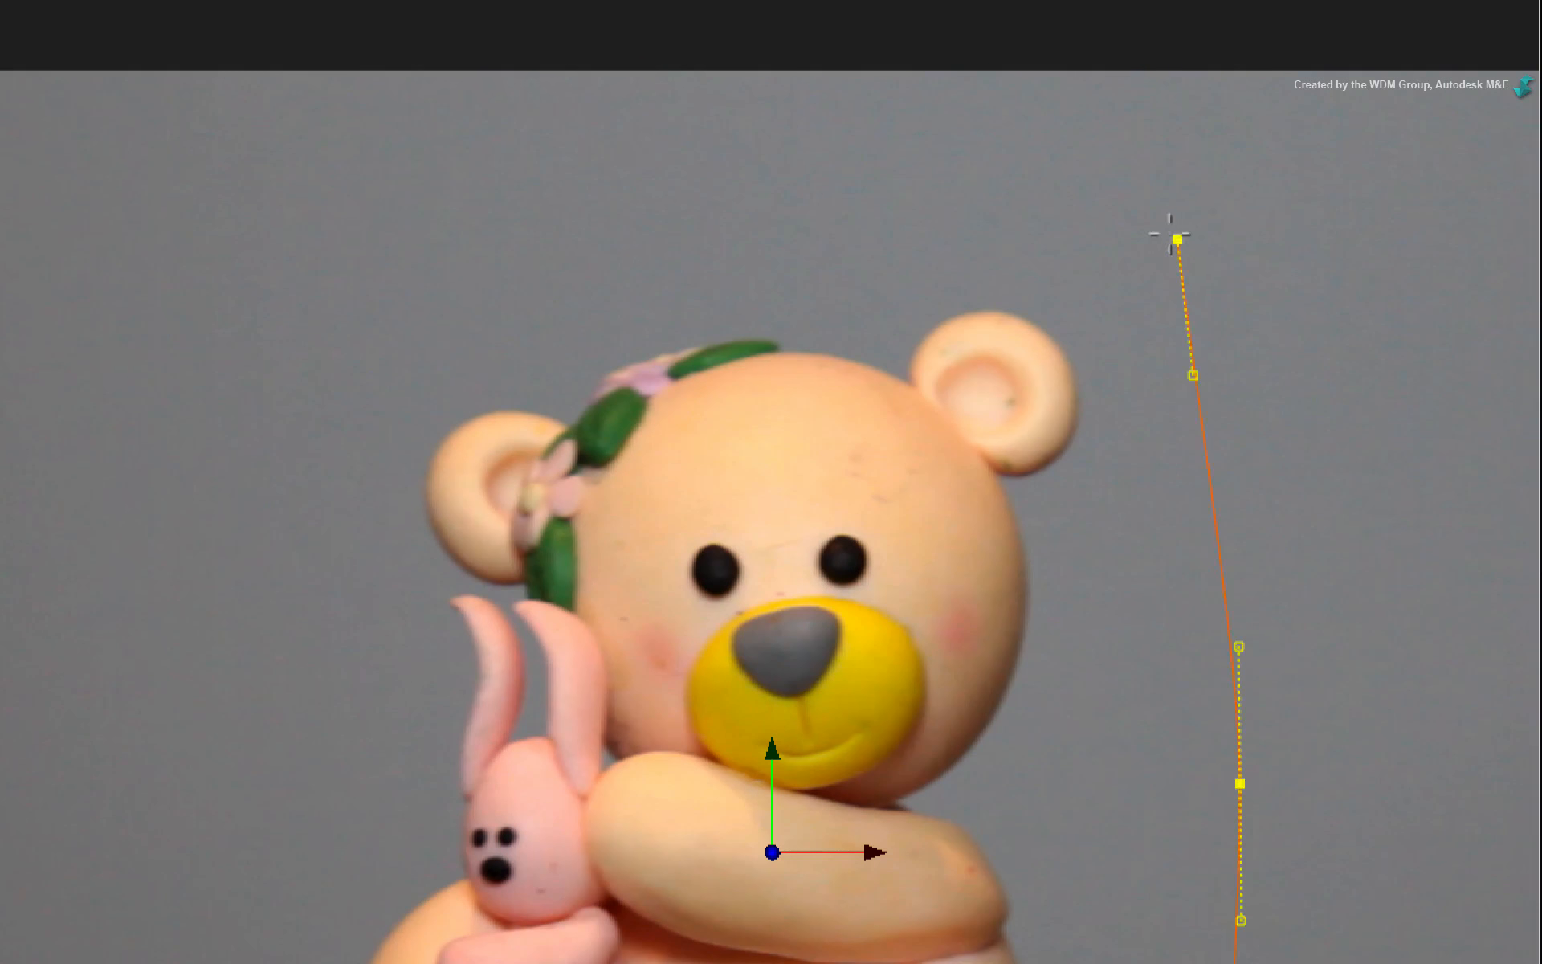
Step: Continue the mask spline loosely over the bear's head and down the opposite side, closing it at the starting point beneath the foot
{"action": "left_click", "coordinate": [1177, 239]}
{"action": "left_click", "coordinate": [330, 185]}
{"action": "left_click", "coordinate": [185, 620]}
{"action": "left_click_drag", "start_coordinate": [234, 846], "coordinate": [229, 148]}
{"action": "left_click", "coordinate": [188, 413]}
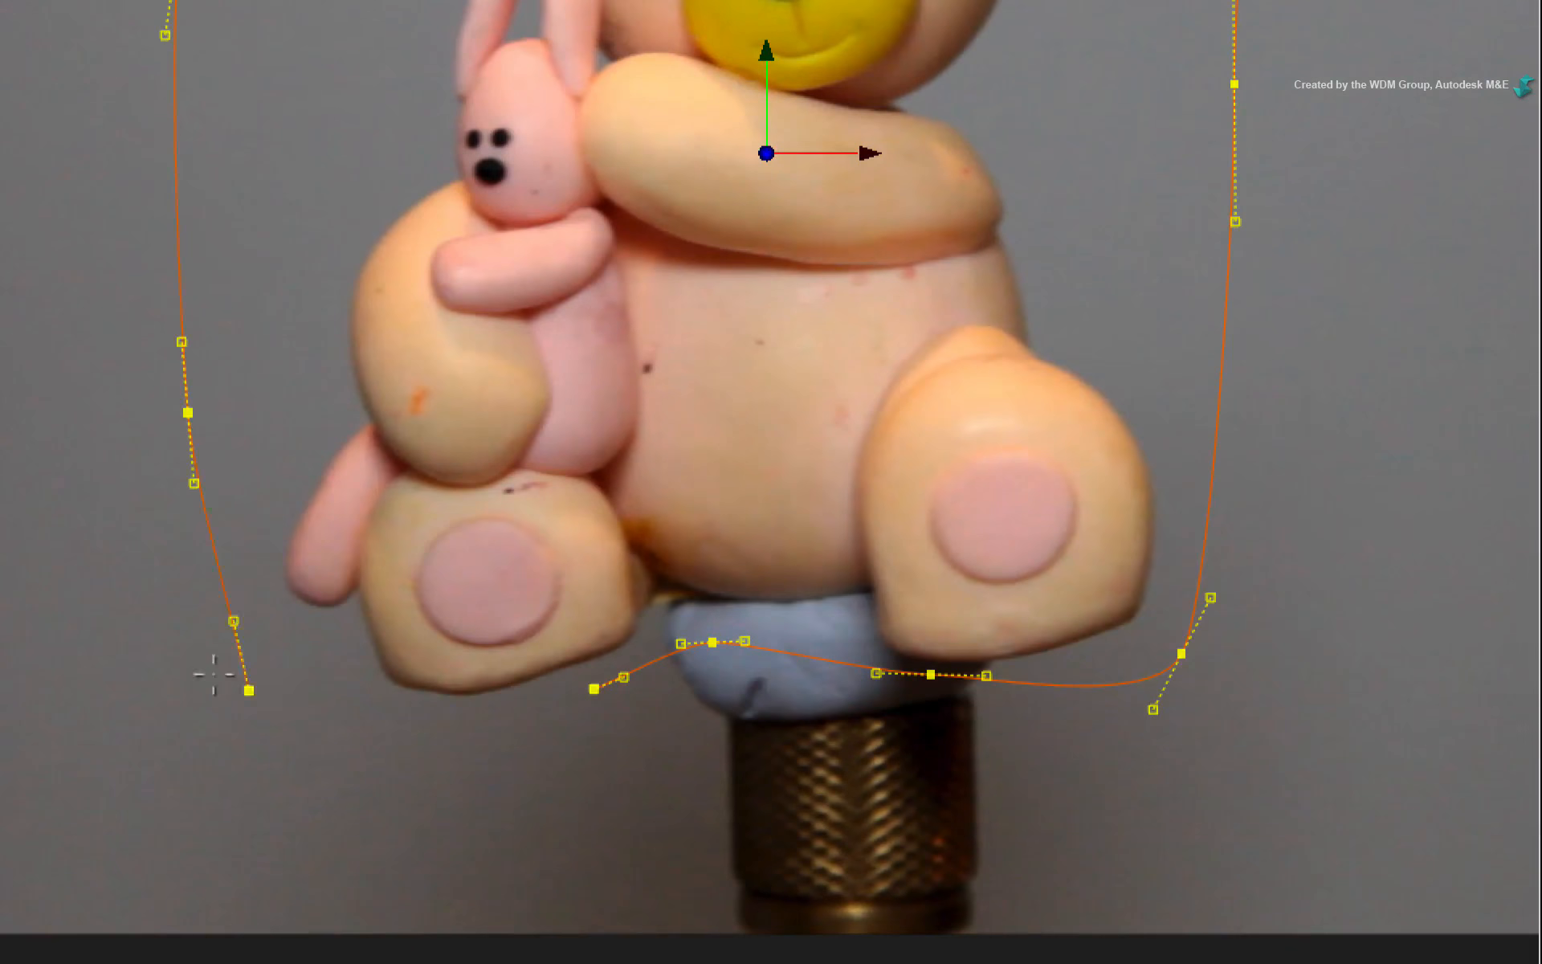
{"action": "left_click", "coordinate": [201, 682]}
{"action": "left_click", "coordinate": [594, 689]}
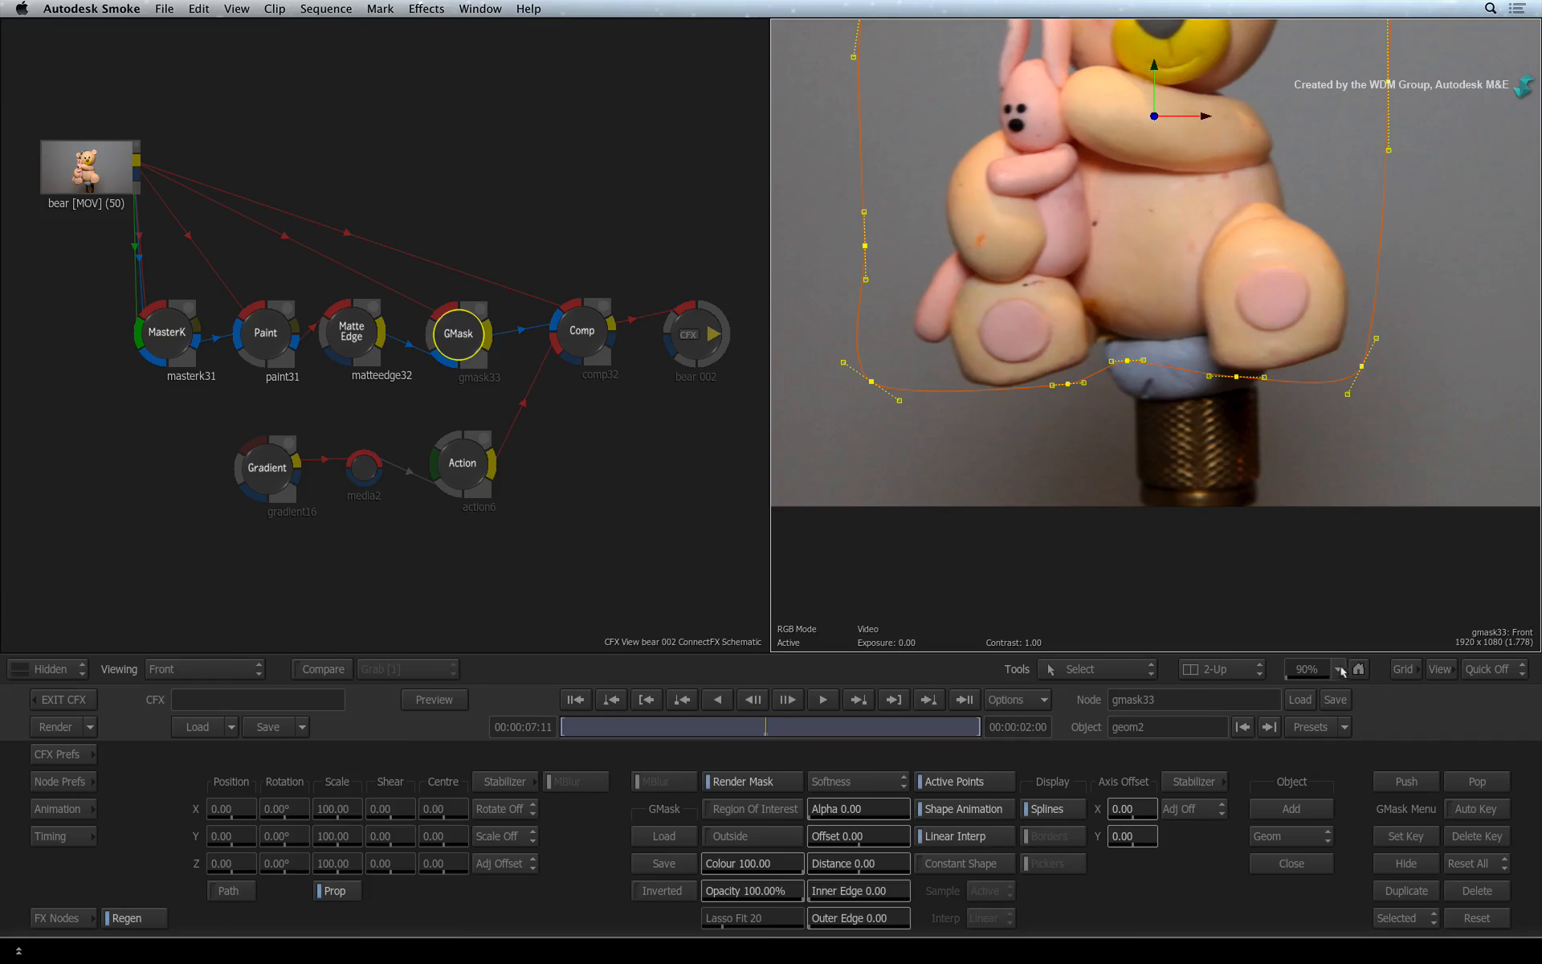
Step: Fit the whole frame in the viewer, show the GMask result and enable Region of Interest for the mask
{"action": "left_click", "coordinate": [1341, 672]}
{"action": "left_click", "coordinate": [1325, 657]}
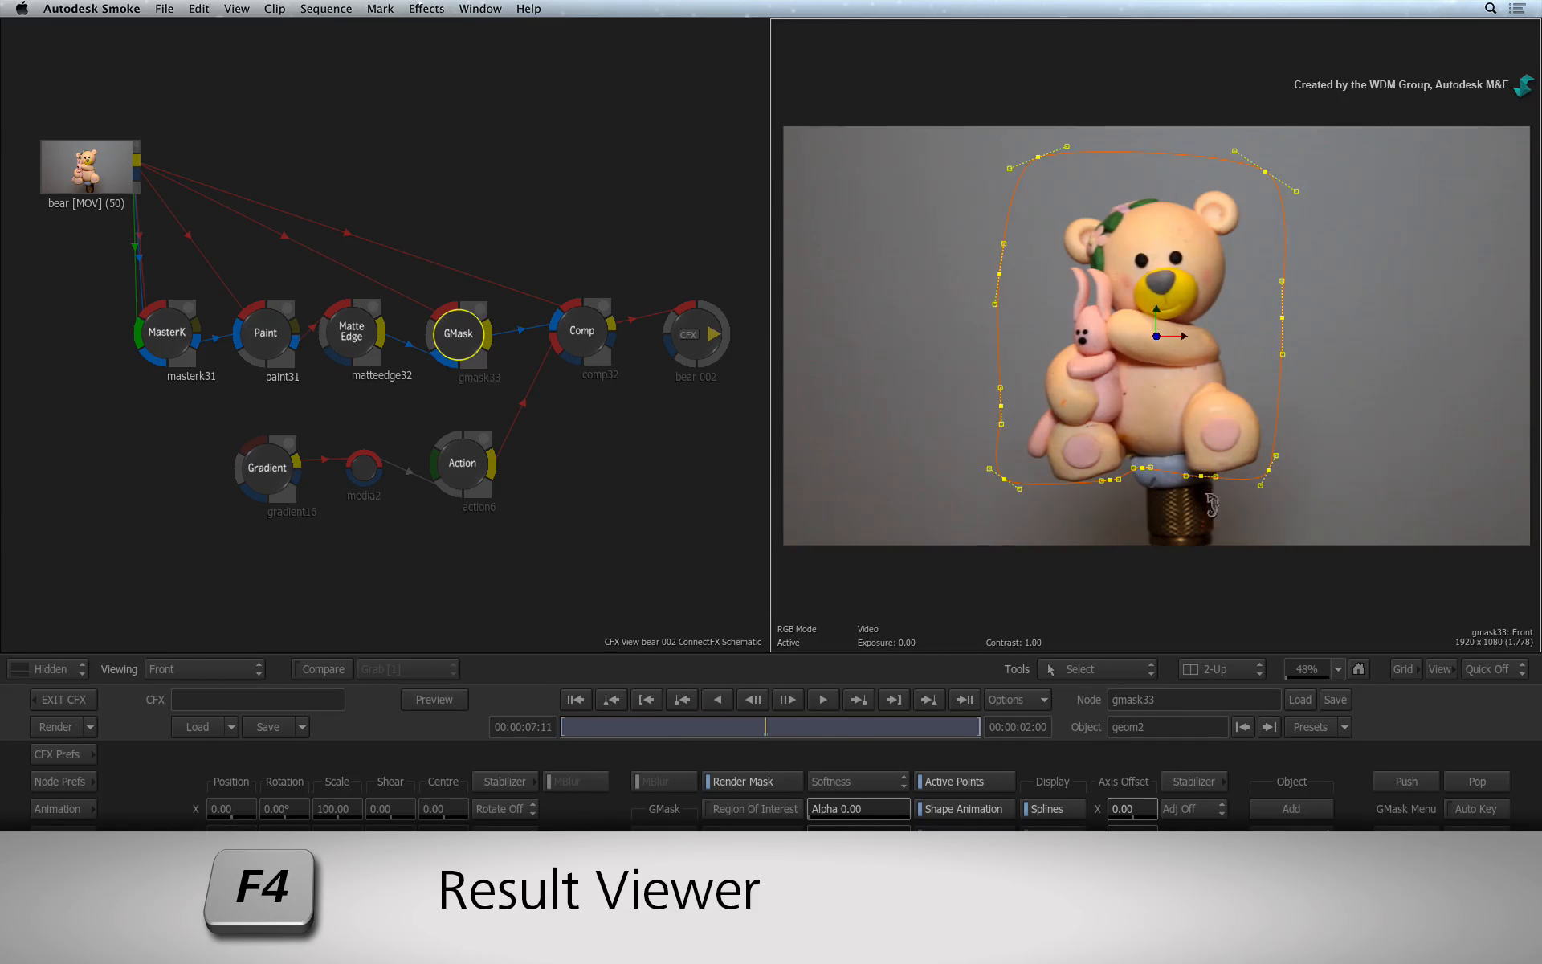
{"action": "key", "text": "F4"}
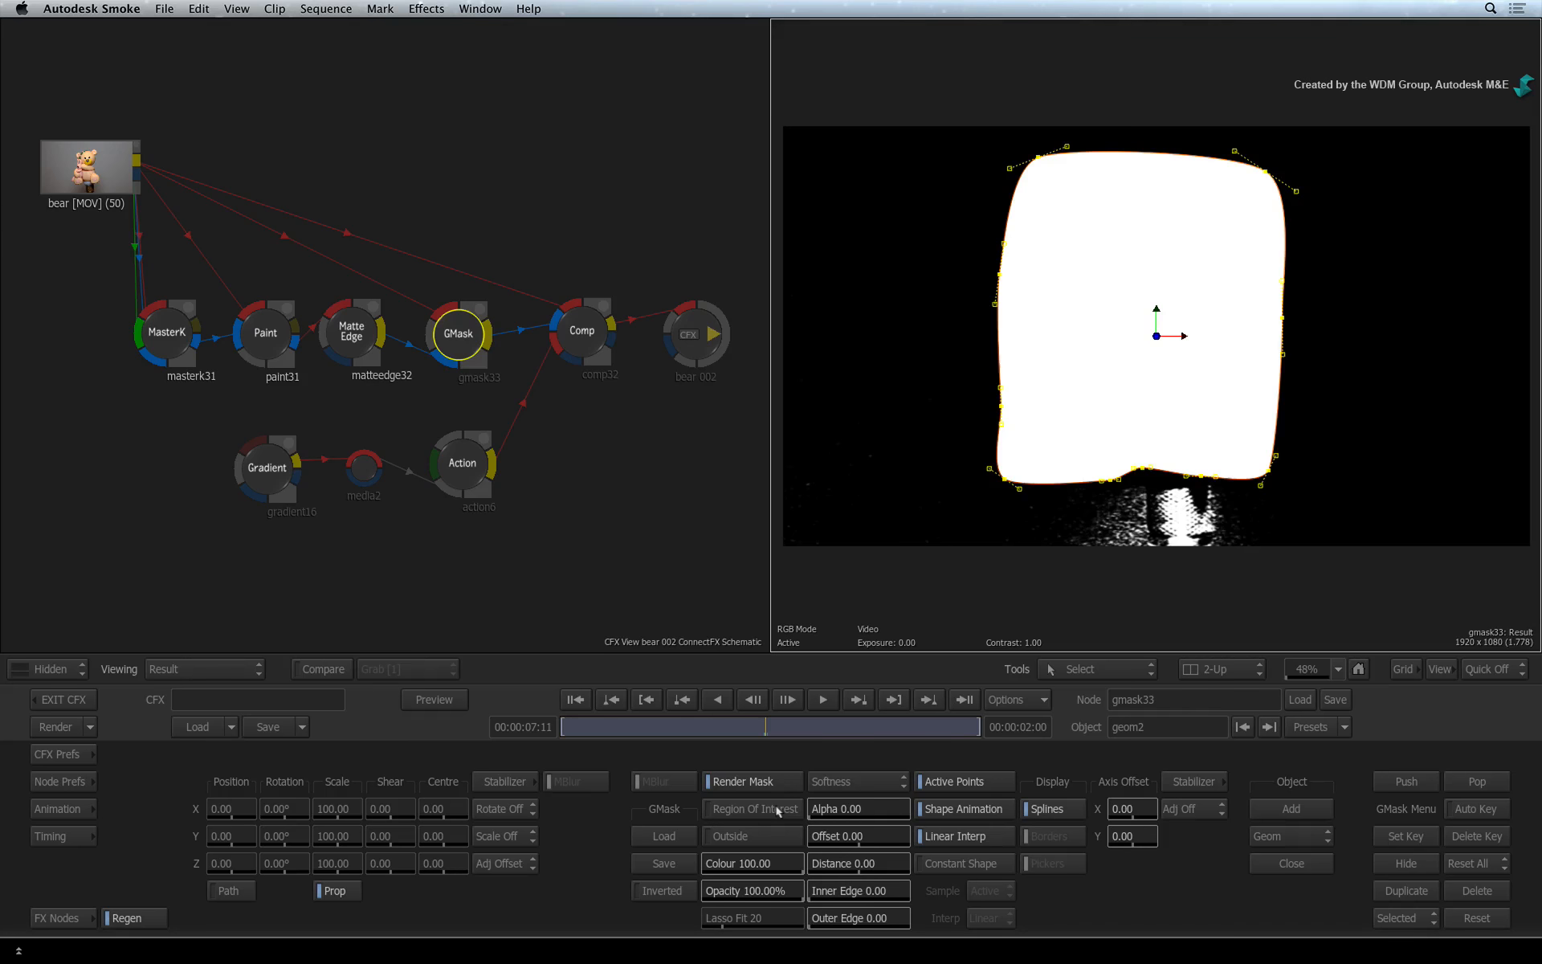
{"action": "left_click", "coordinate": [702, 488]}
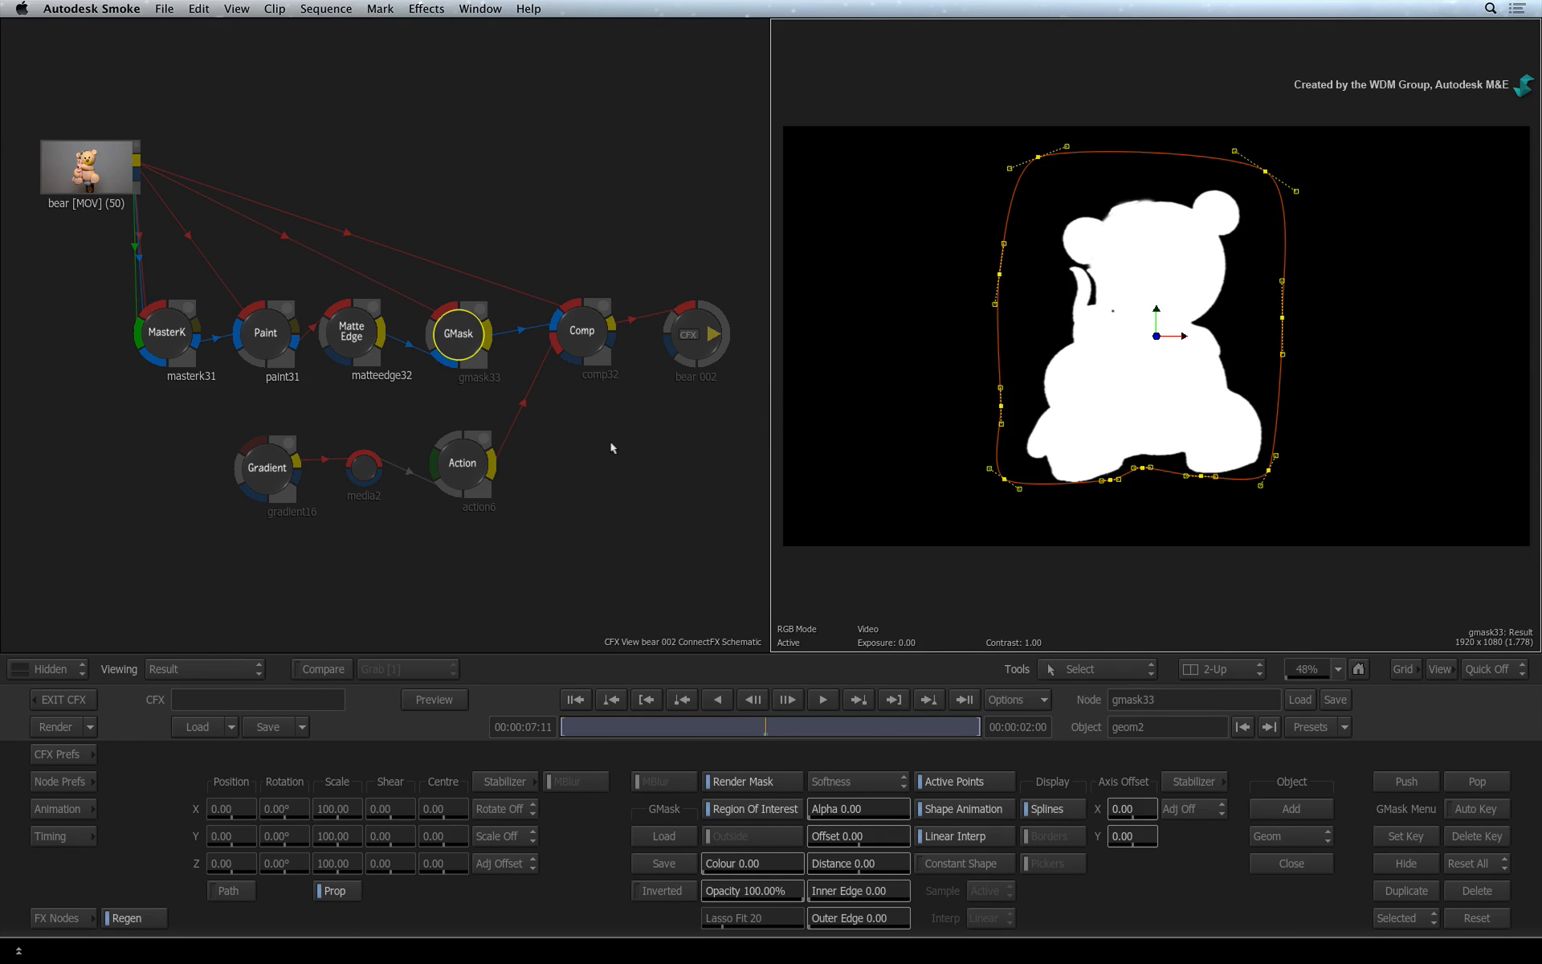
Step: Preview the results of the Comp node and the final ConnectFX output, with the whole frame fitted in the viewer
{"action": "left_click", "coordinate": [581, 336]}
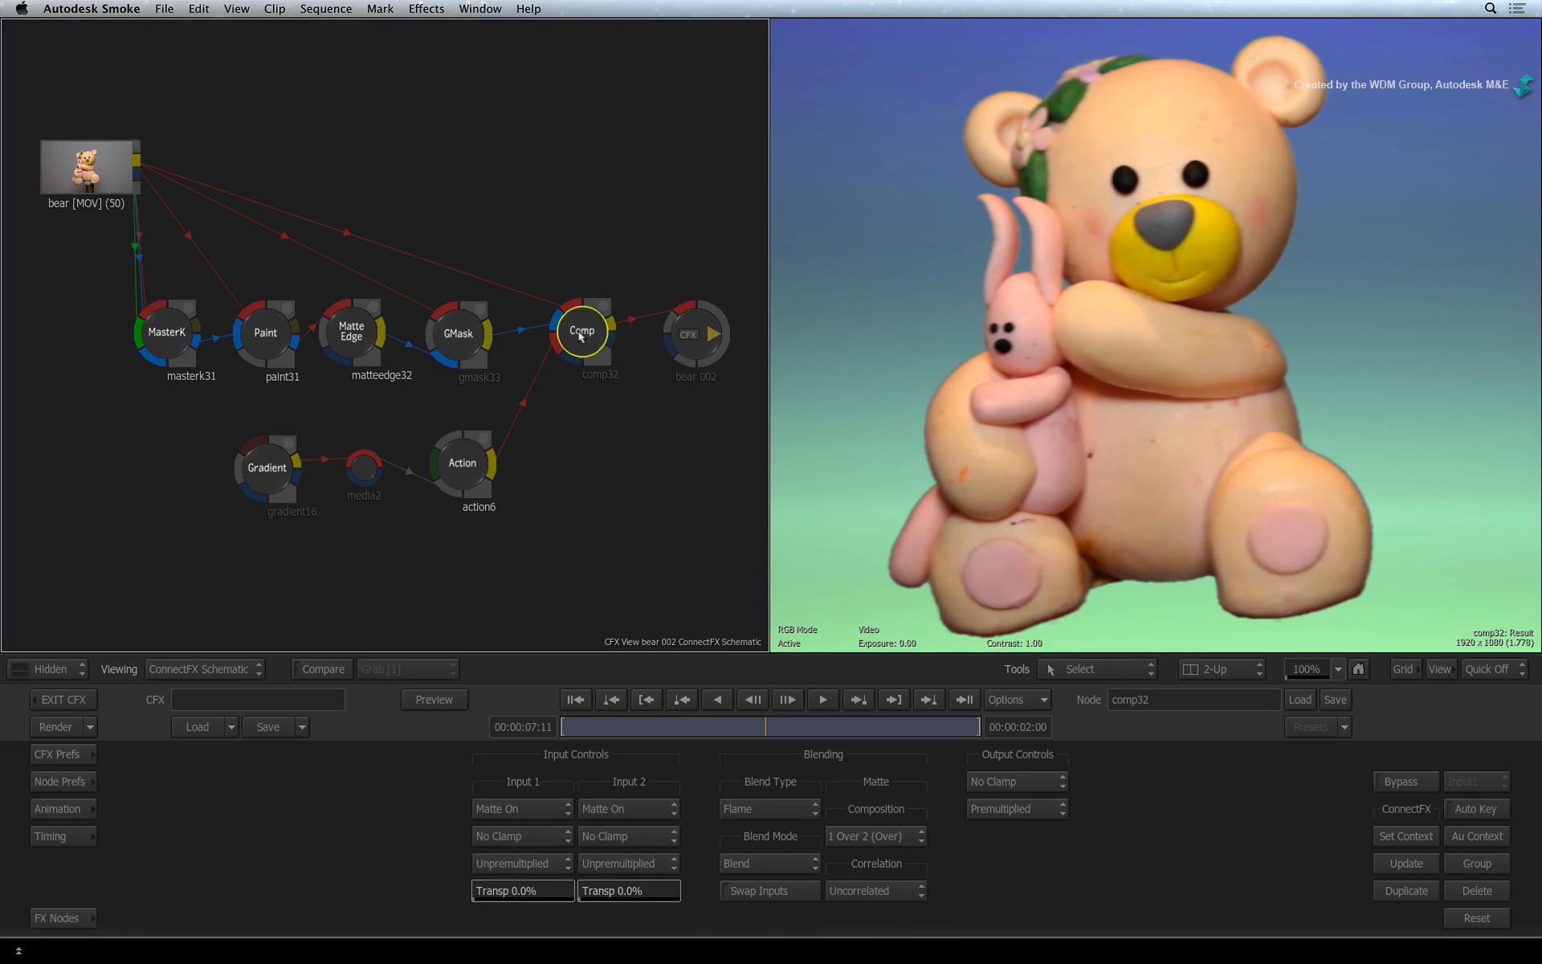
{"action": "left_click", "coordinate": [704, 328]}
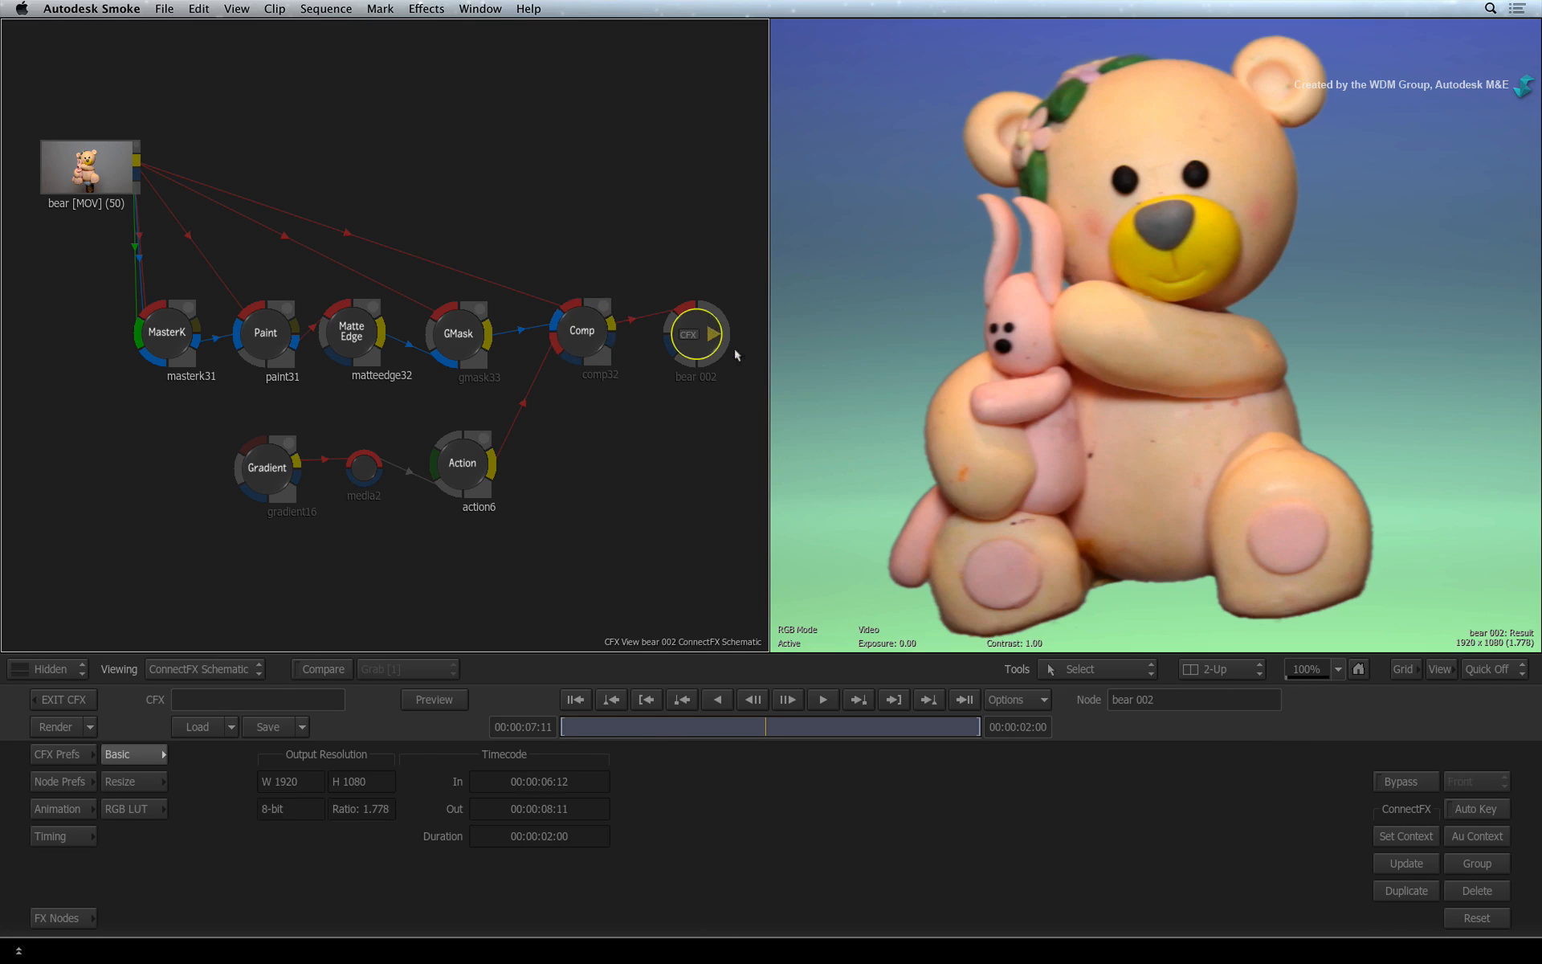
{"action": "left_click", "coordinate": [1337, 669]}
{"action": "left_click", "coordinate": [1331, 654]}
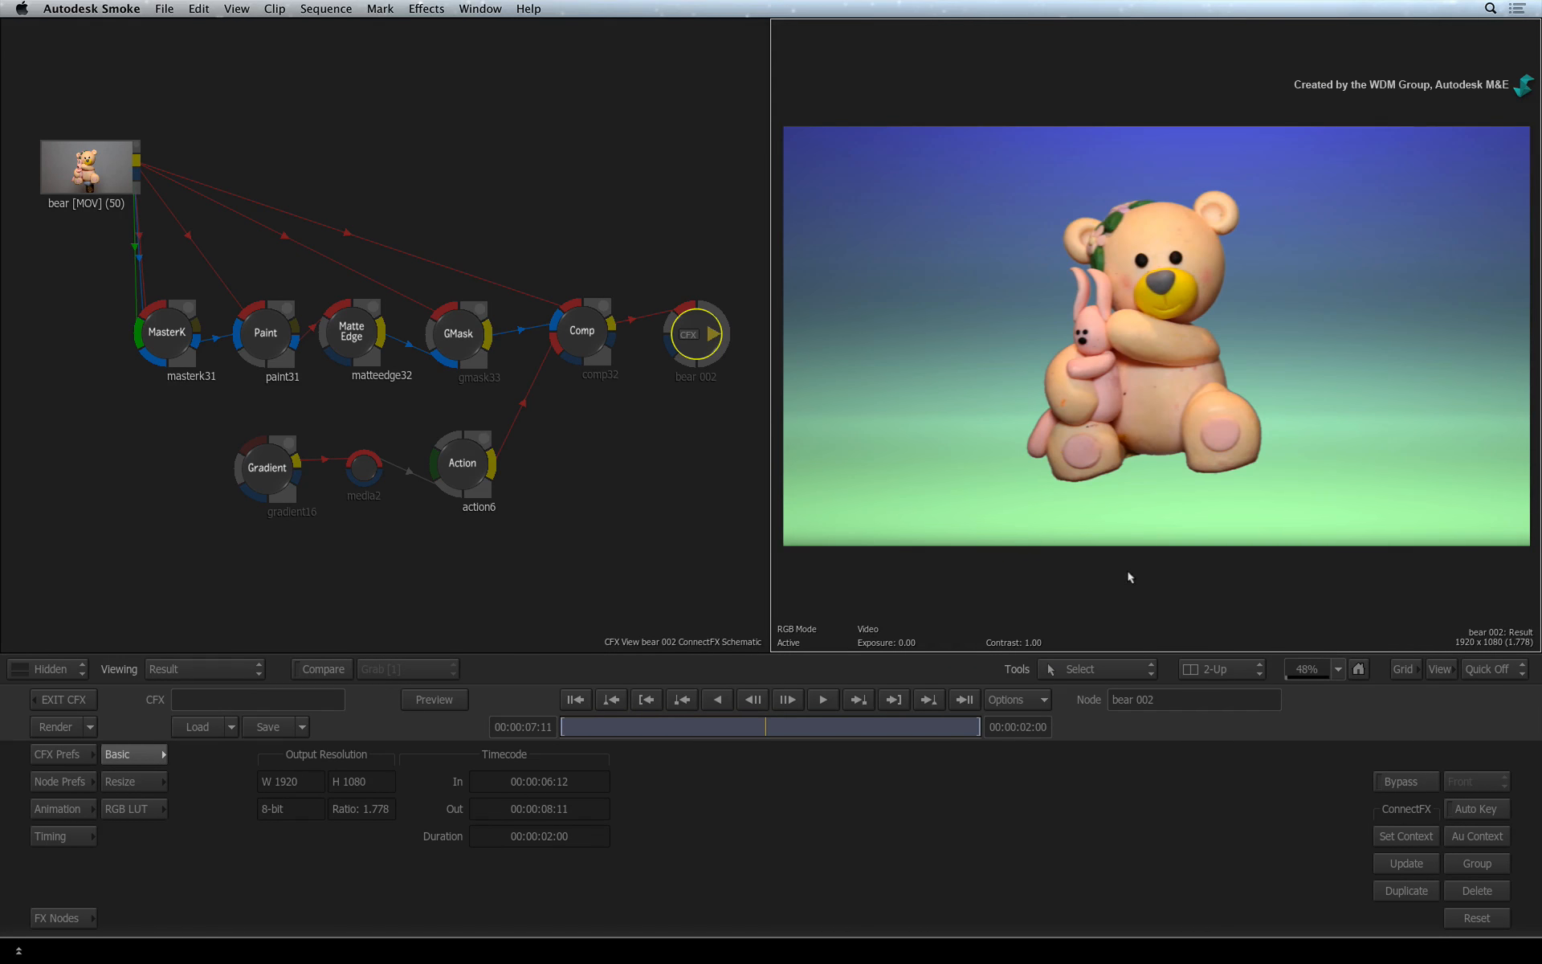